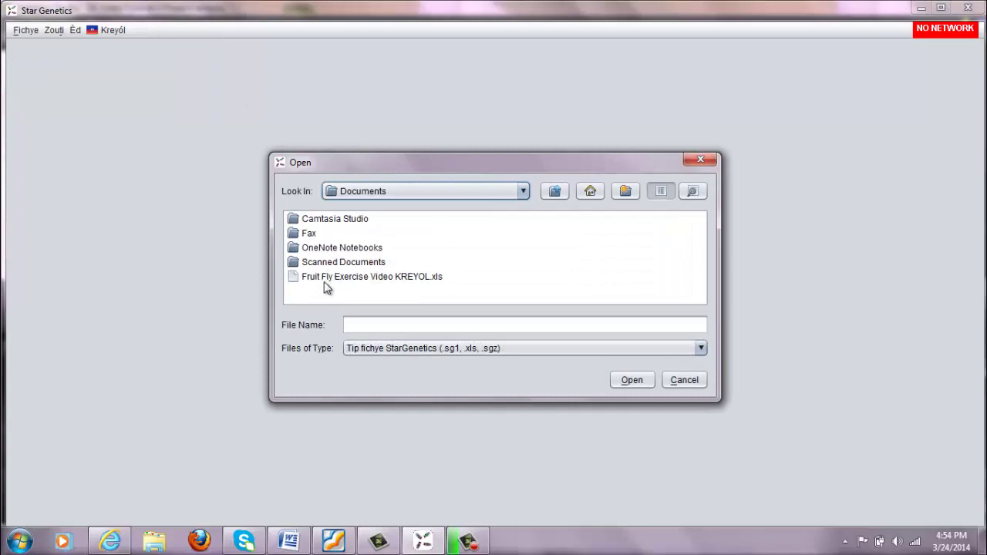
# - Open the exercise file Fruit Fly Exercise Video KREYOL.xls and look through its fly strains
pyautogui.doubleClick(324, 278)
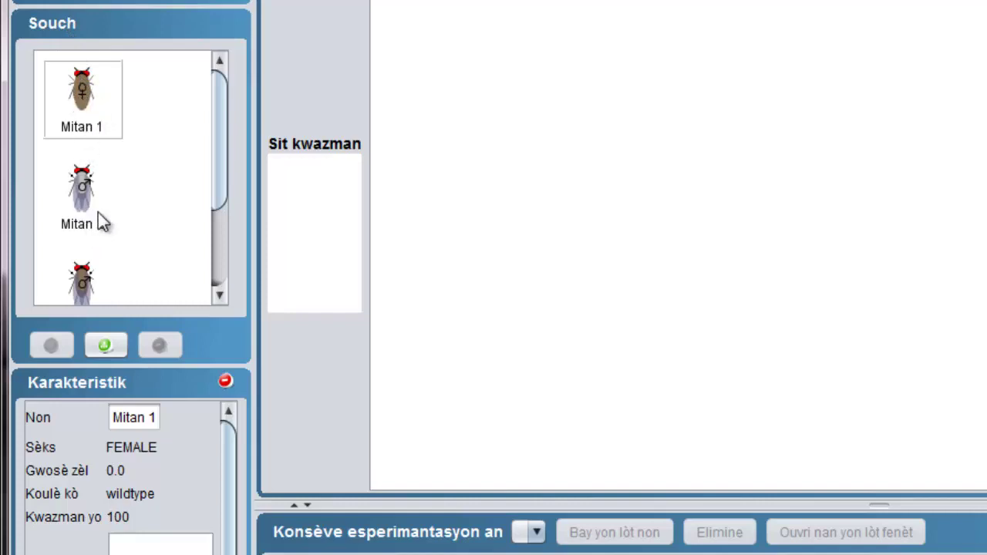
pyautogui.moveTo(226, 159); pyautogui.dragTo(110, 211)
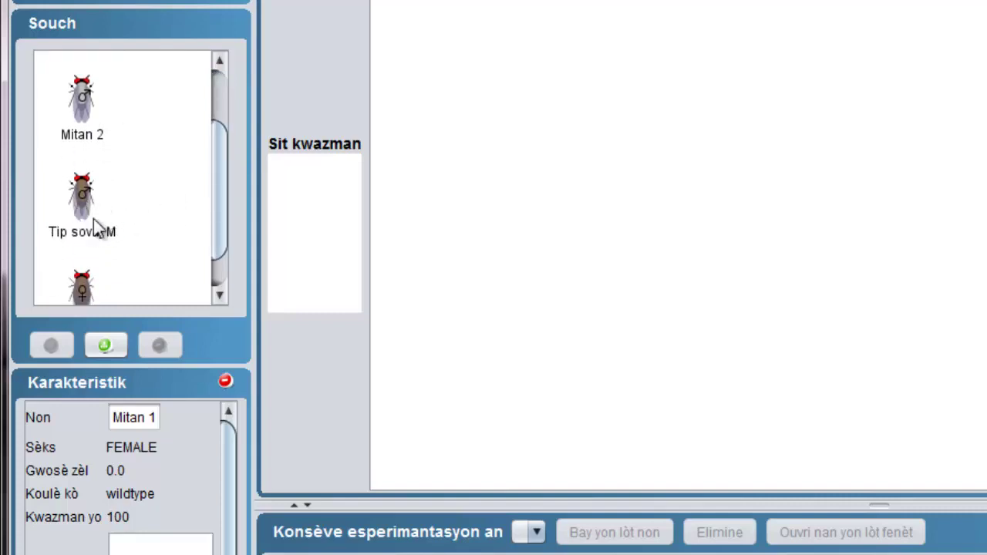
pyautogui.moveTo(220, 182); pyautogui.dragTo(209, 239)
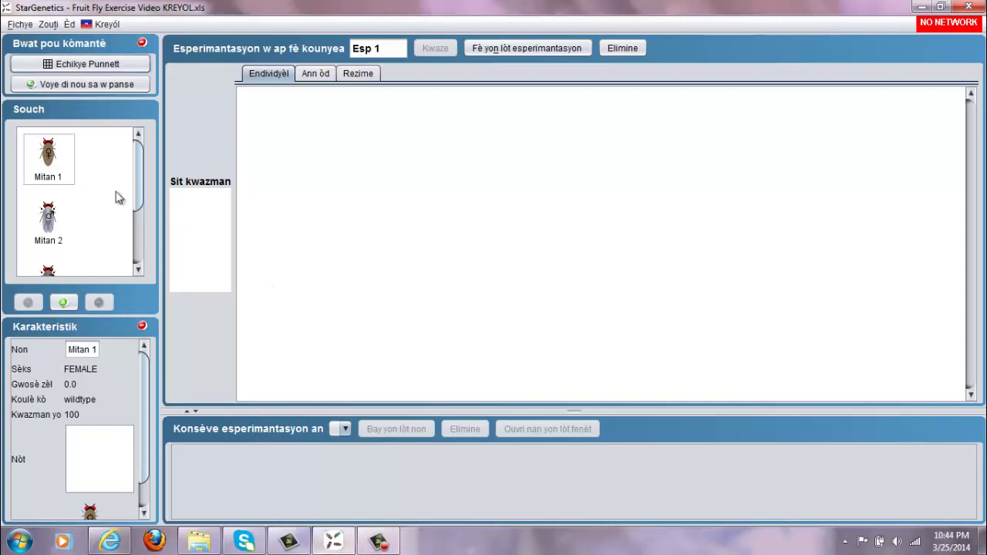
# - Place the Mitan 1 female and the Tip sovaj M male in the mating site of Esp 1
pyautogui.moveTo(60, 161); pyautogui.dragTo(196, 205)
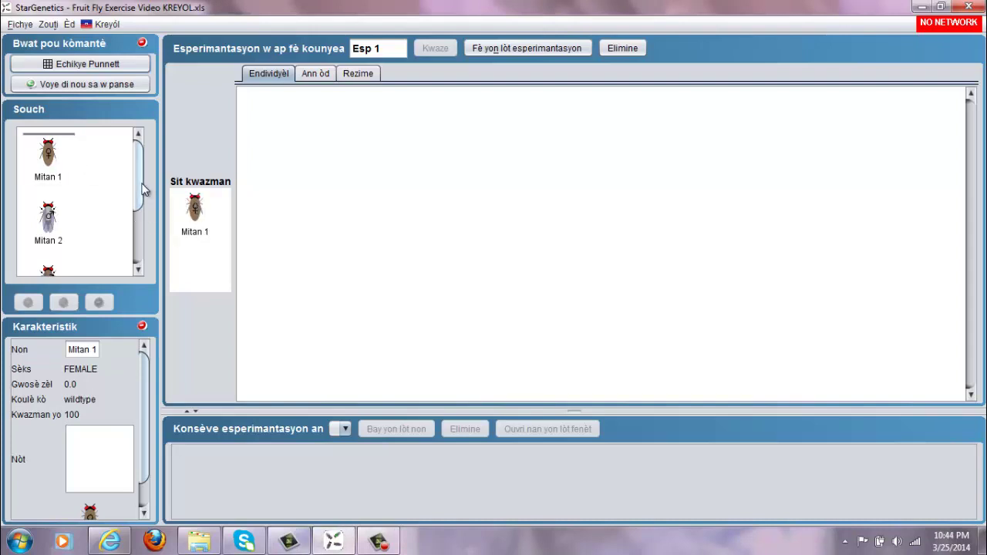
pyautogui.moveTo(140, 191); pyautogui.dragTo(139, 224)
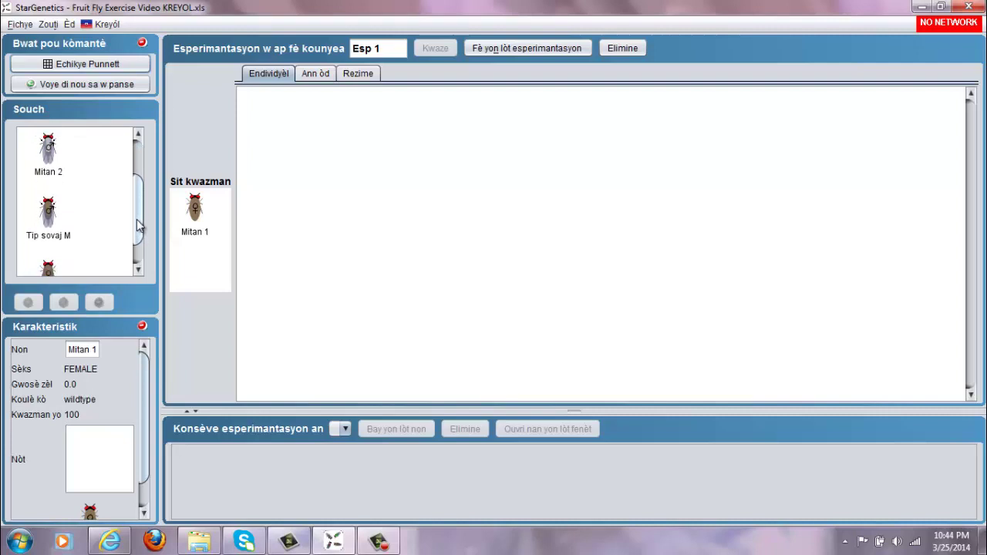
pyautogui.doubleClick(50, 222)
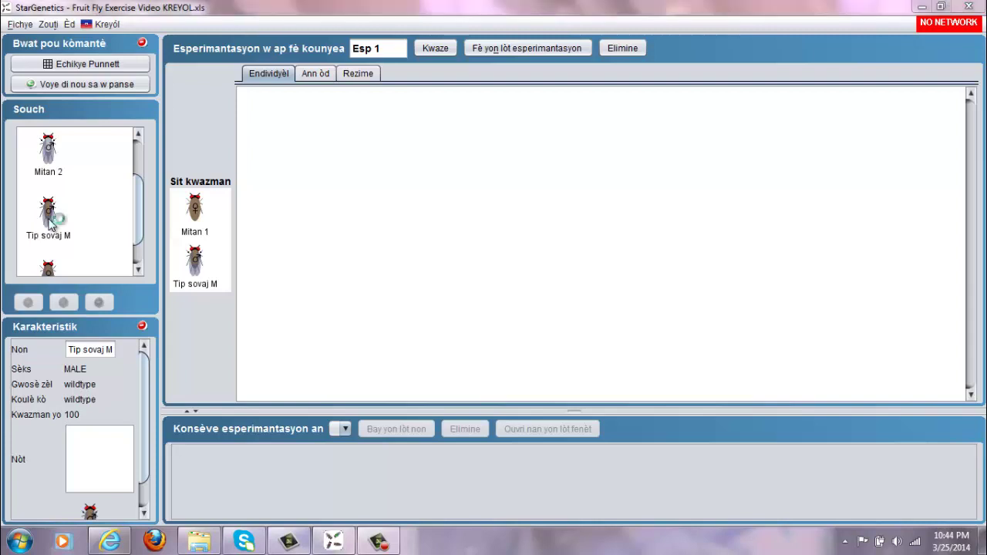
# - Select Mitan 1 among the strains and cross the two parents in the Esp 1 mating site
pyautogui.click(343, 542)
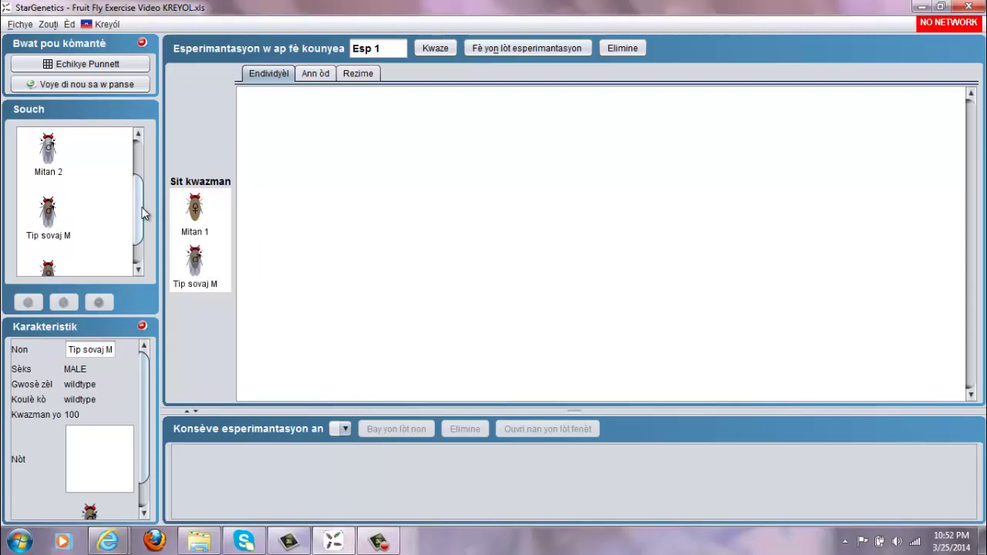
pyautogui.moveTo(142, 215); pyautogui.dragTo(141, 181)
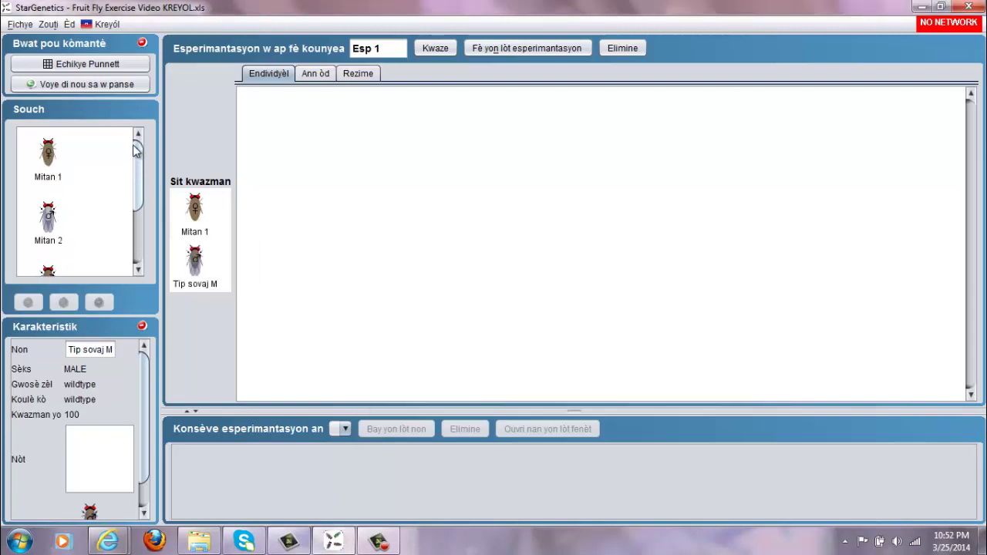
pyautogui.click(44, 158)
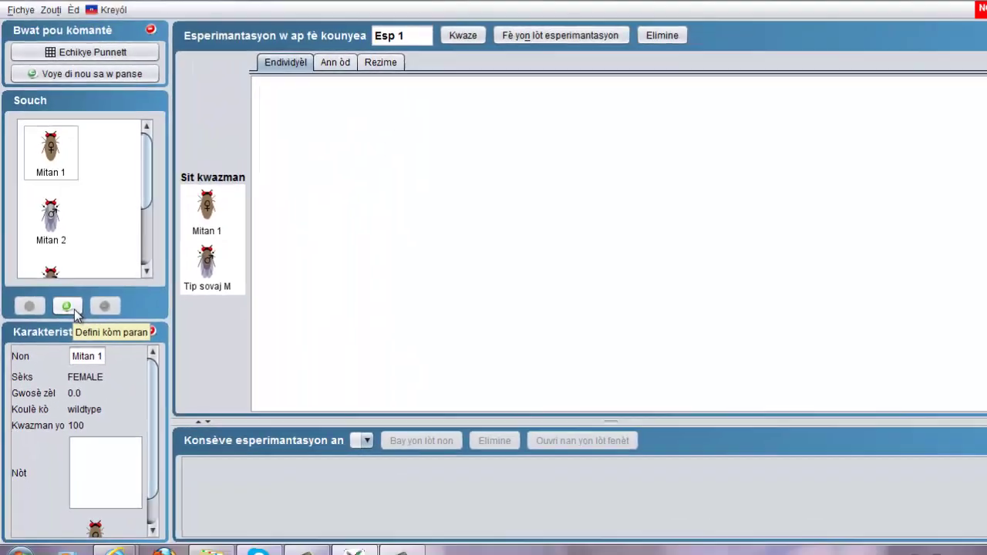
pyautogui.click(431, 244)
pyautogui.moveTo(219, 246)
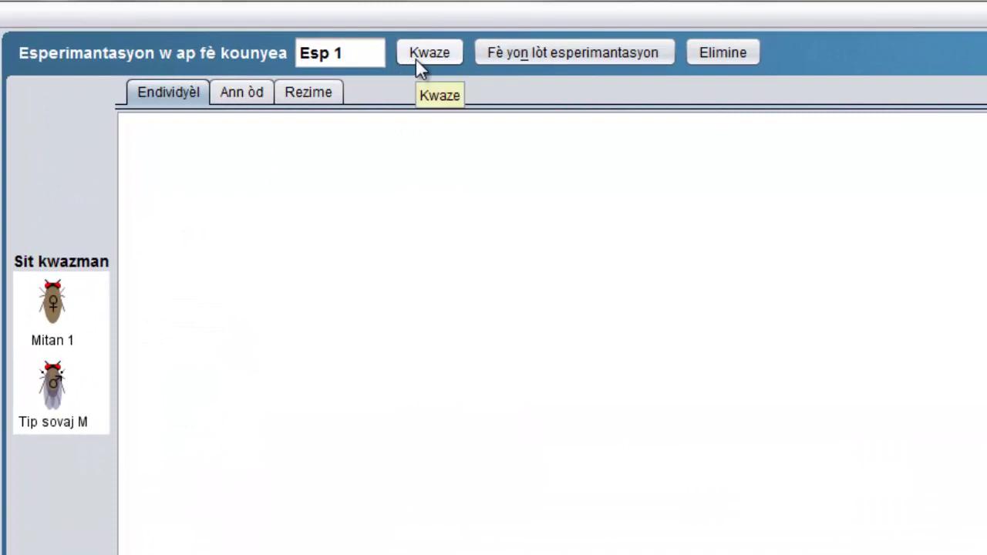
pyautogui.click(416, 58)
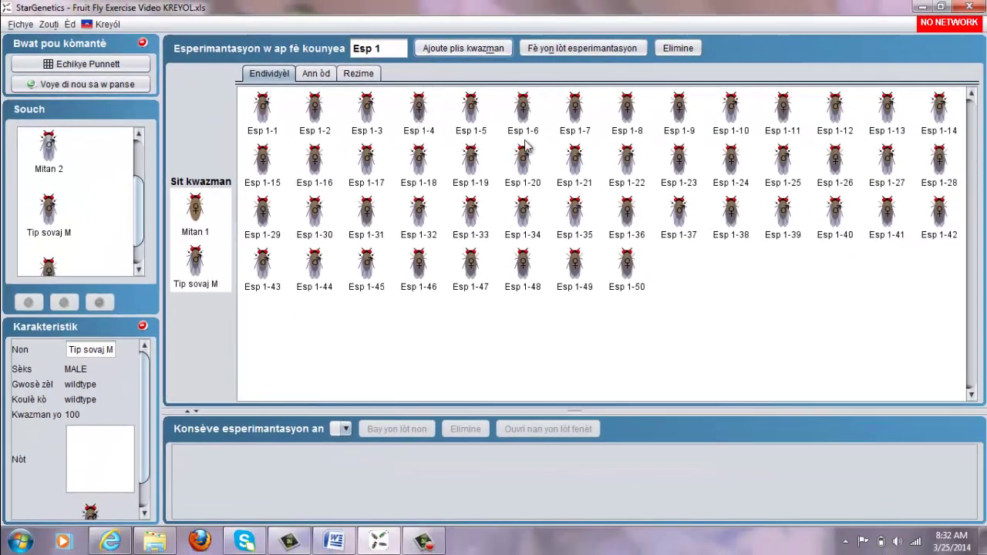
# - Add 9 more matings to Esp 1
pyautogui.moveTo(577, 213)
pyautogui.moveTo(631, 276)
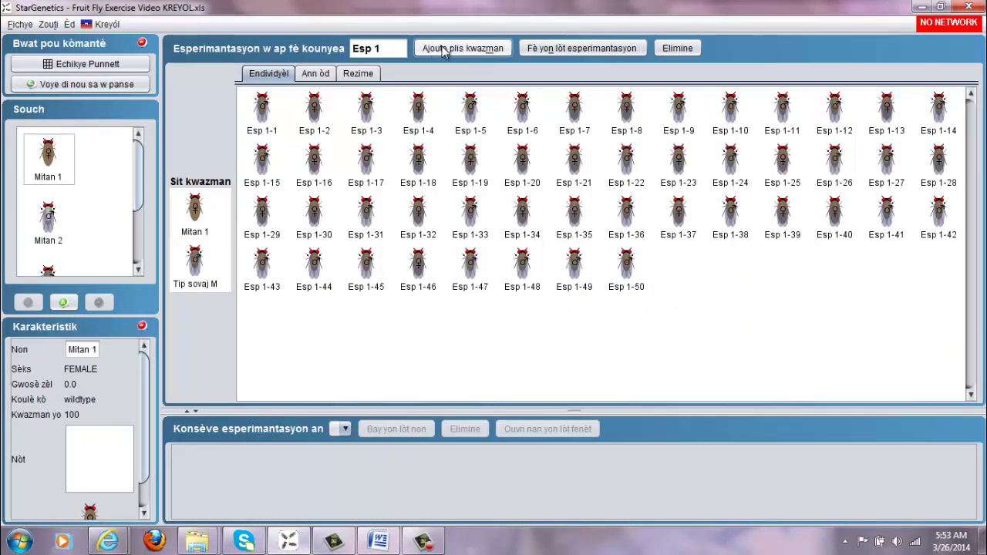
pyautogui.click(458, 48)
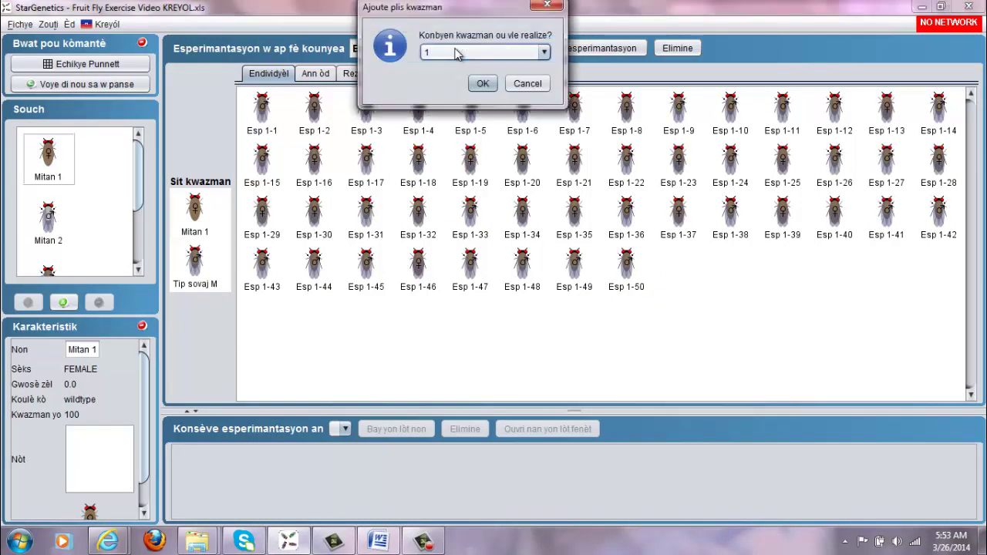
pyautogui.click(545, 51)
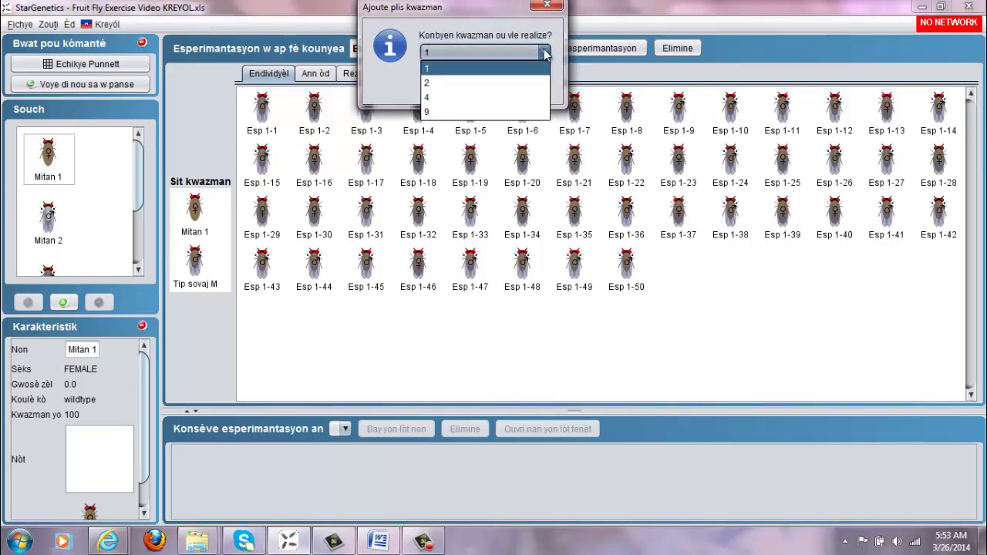
pyautogui.click(498, 114)
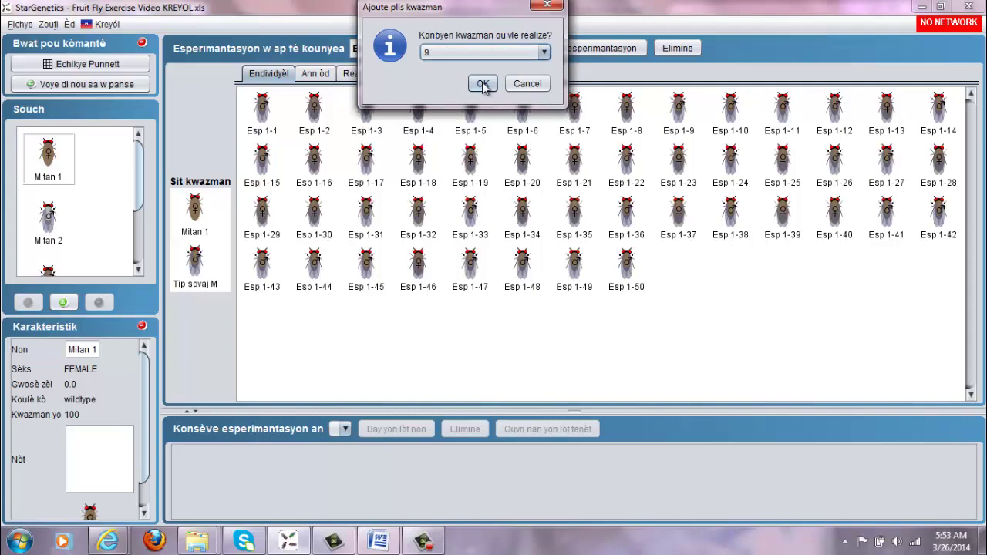
pyautogui.click(483, 82)
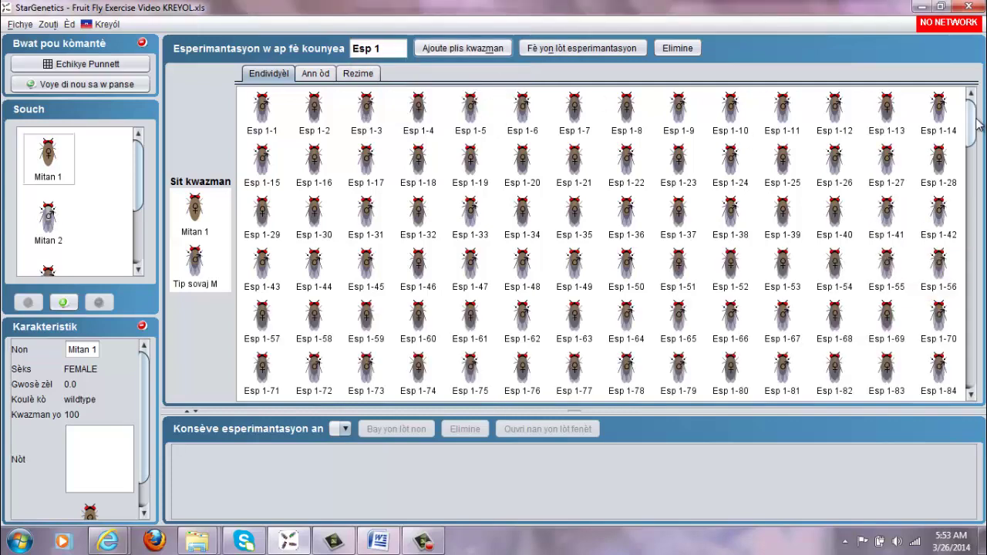
# - Look through all the Esp 1 offspring in the individual view, from first to last and back
pyautogui.moveTo(978, 125); pyautogui.dragTo(974, 377)
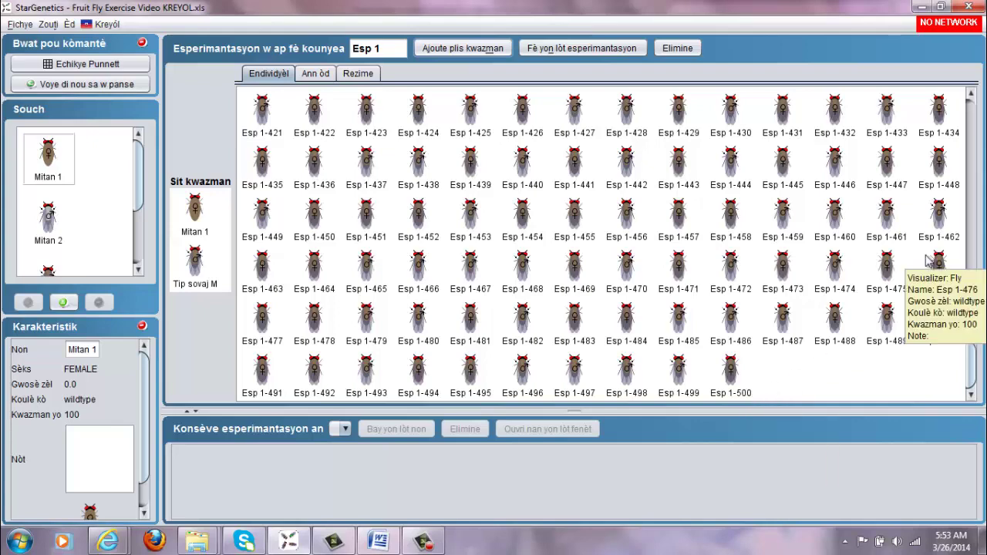
pyautogui.click(970, 93)
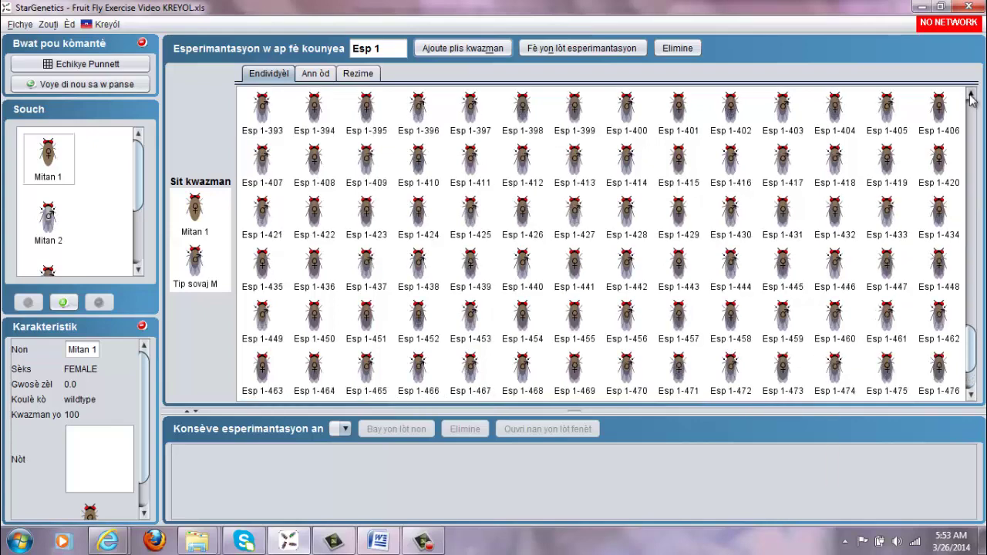
pyautogui.moveTo(970, 94); pyautogui.dragTo(970, 94)
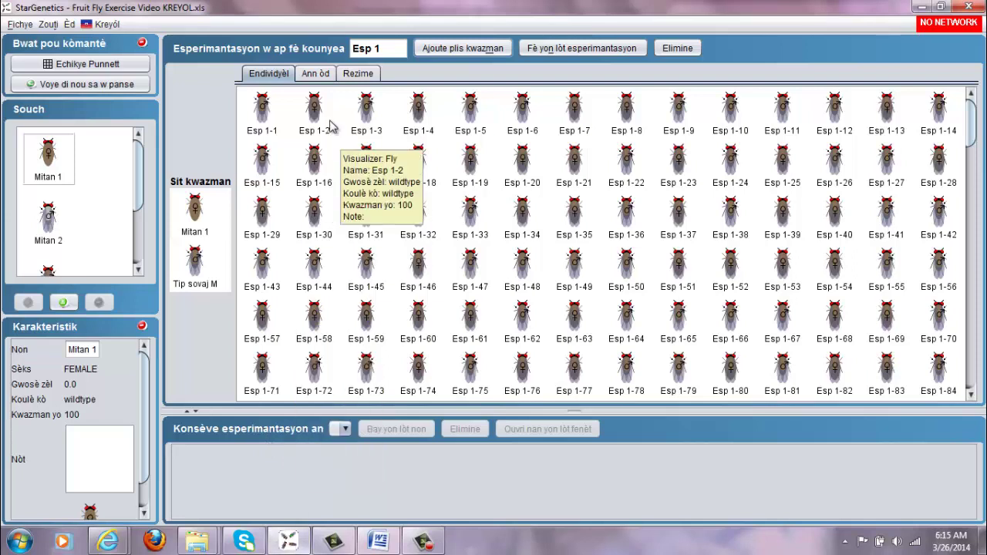
pyautogui.click(277, 81)
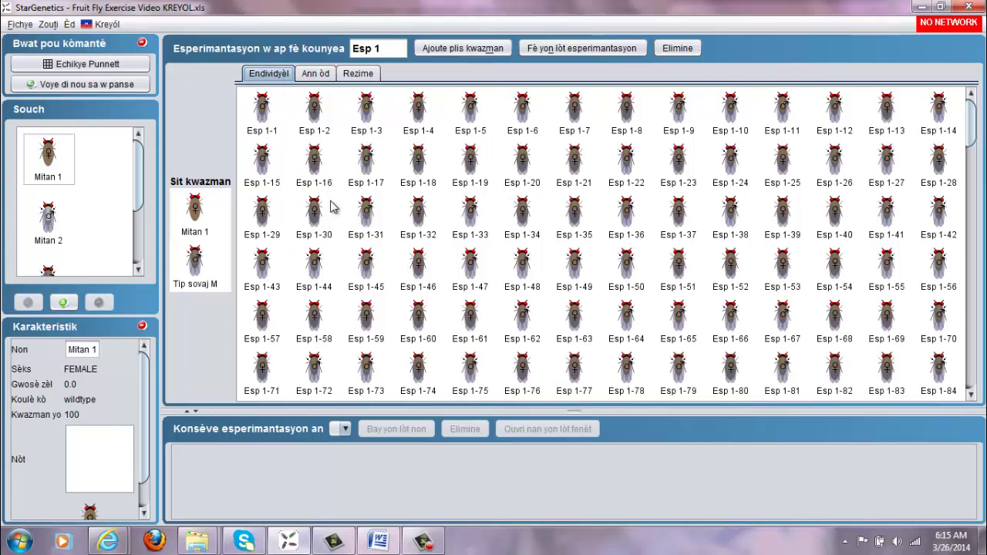
pyautogui.moveTo(333, 206)
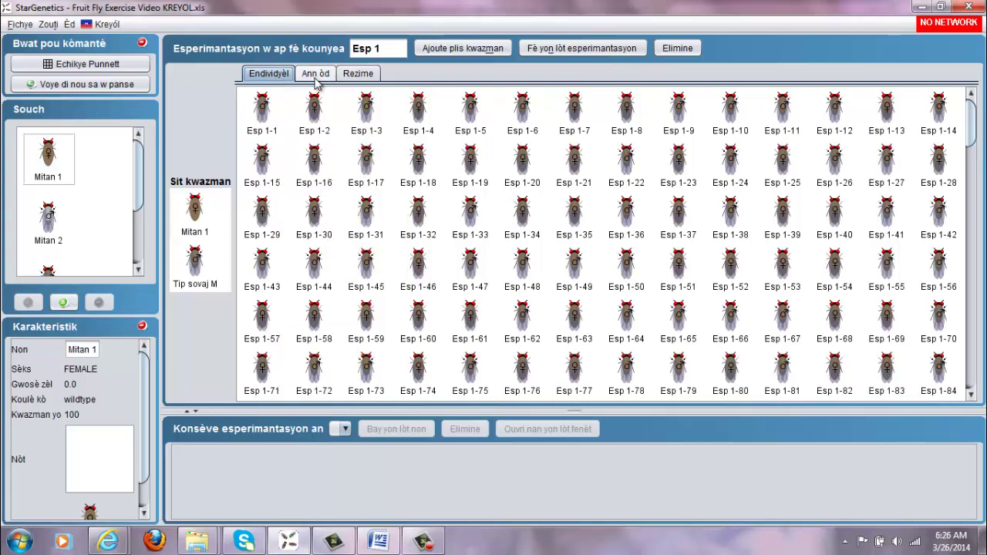
# - Show the Esp 1 offspring in sorted order and examine the males and females
pyautogui.click(317, 80)
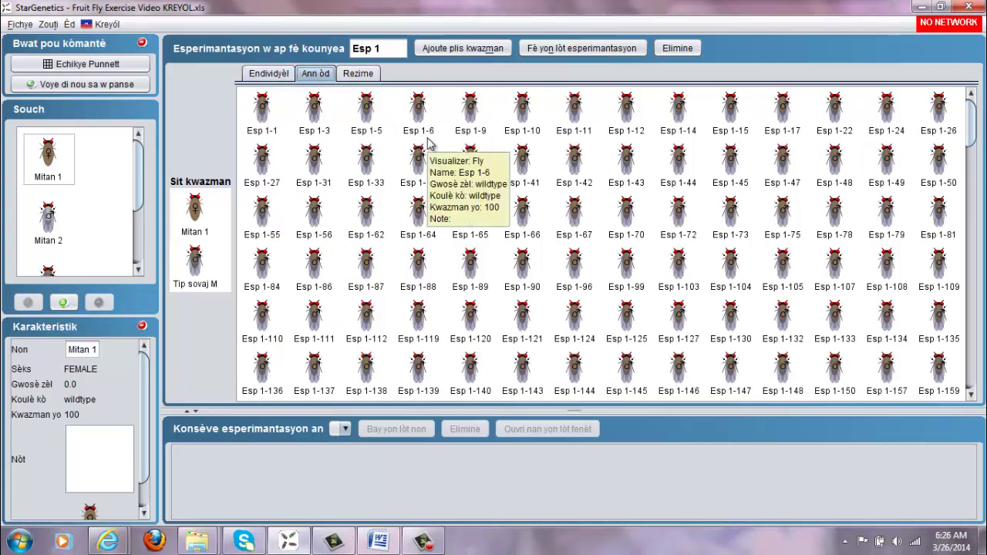
pyautogui.moveTo(697, 290)
pyautogui.moveTo(939, 324)
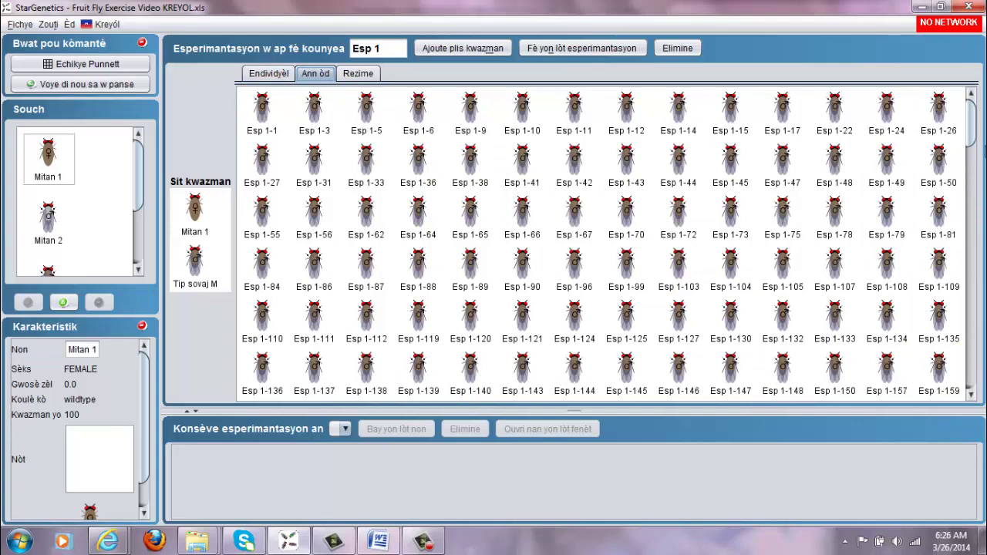
pyautogui.click(972, 395)
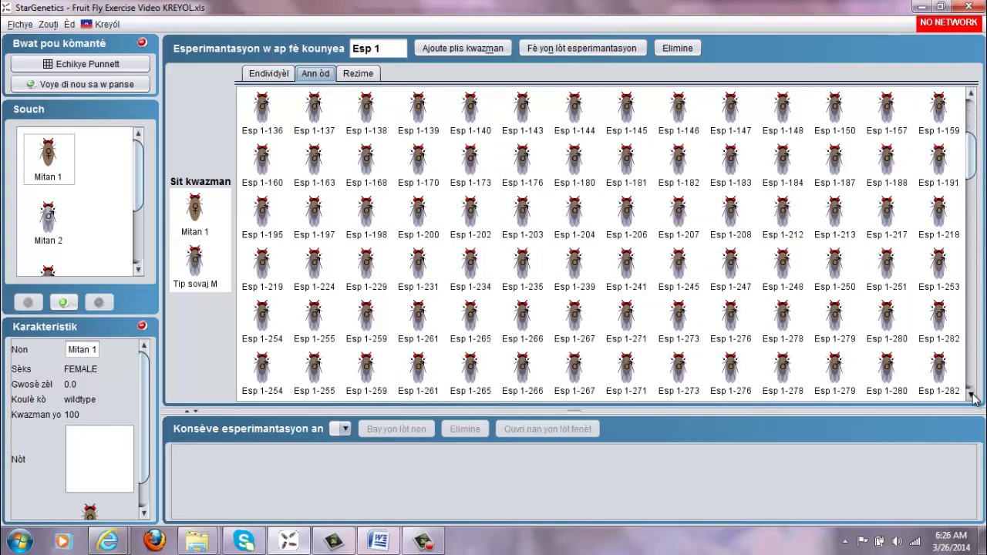
pyautogui.click(972, 395)
pyautogui.moveTo(862, 372)
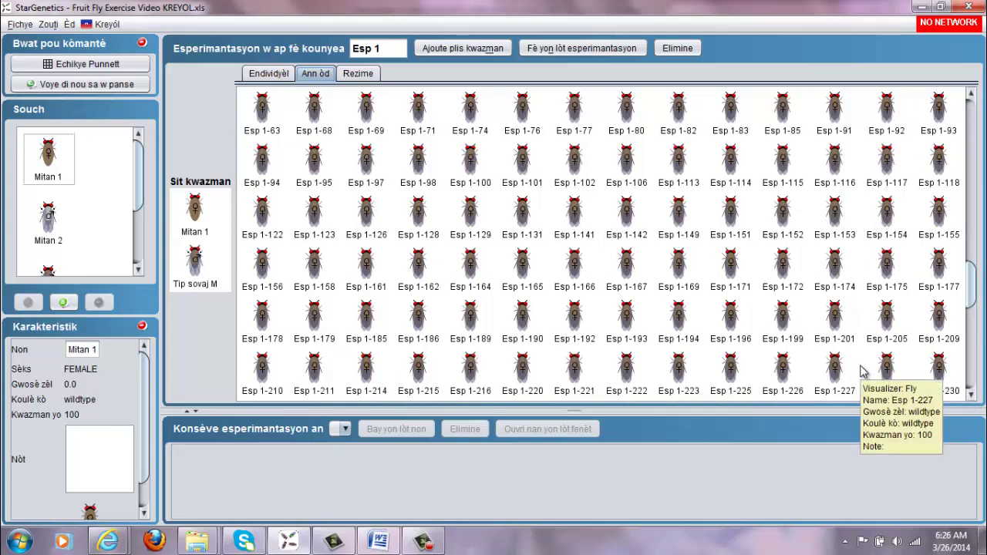
pyautogui.moveTo(836, 406)
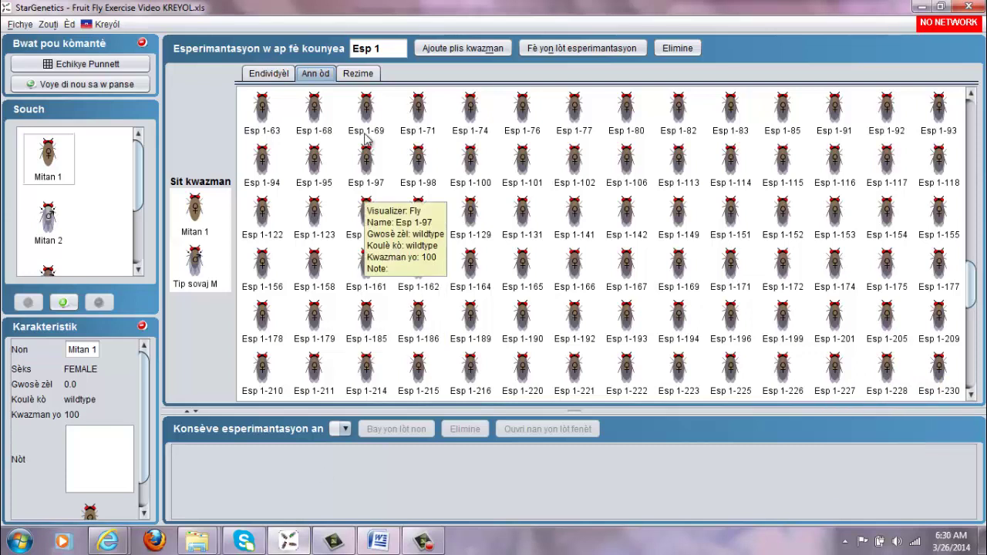
pyautogui.moveTo(365, 98)
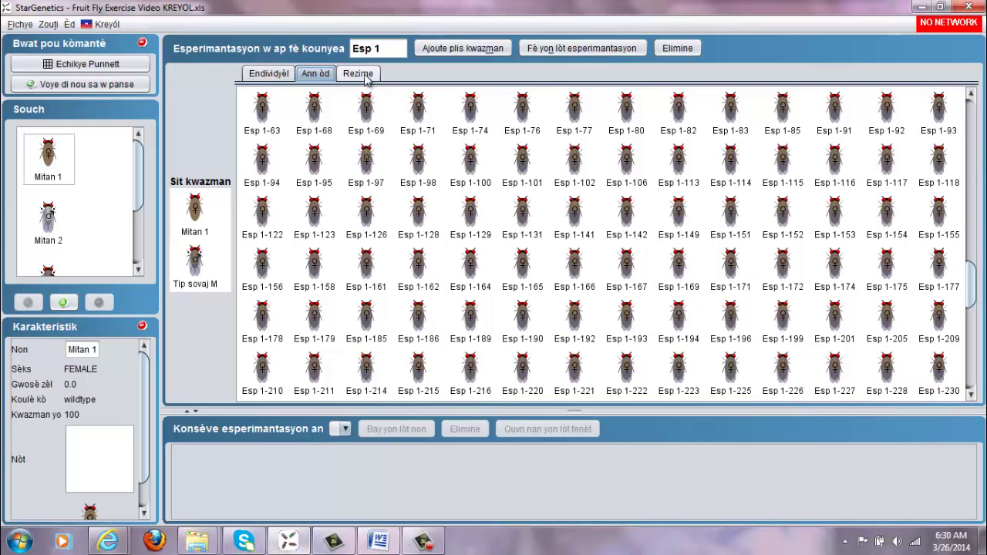
# - Show the Esp 1 offspring summary with its phenotype description displayed
pyautogui.click(364, 75)
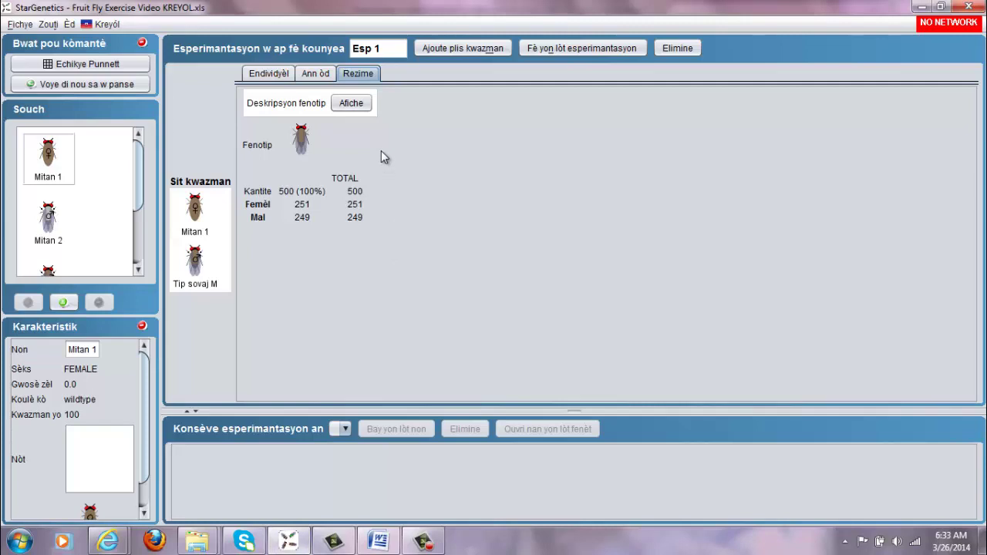
pyautogui.click(359, 111)
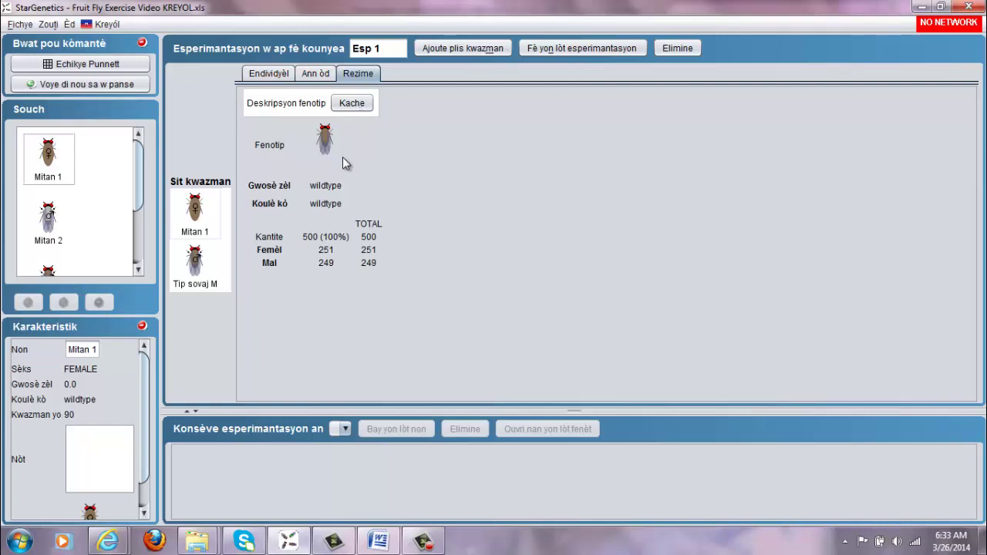
pyautogui.click(361, 107)
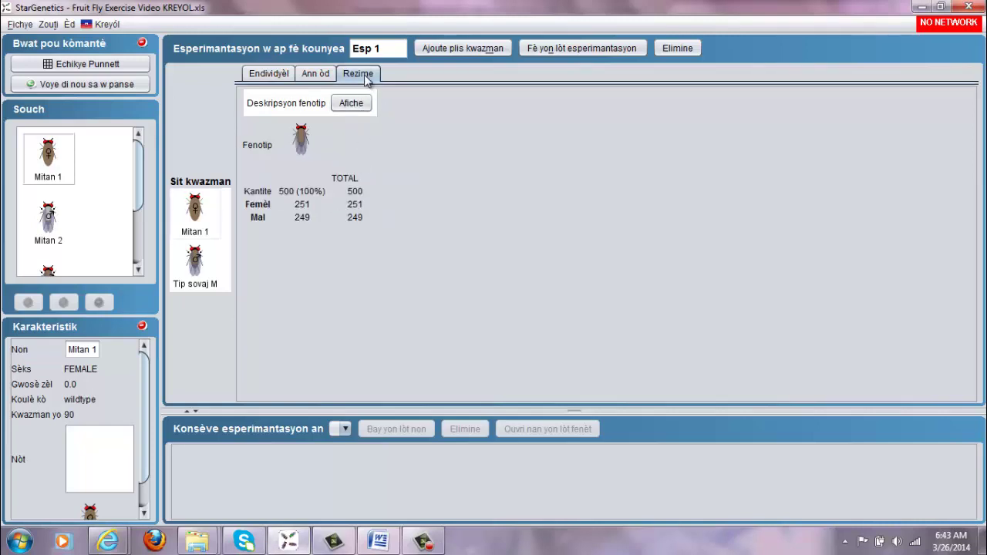
pyautogui.click(360, 105)
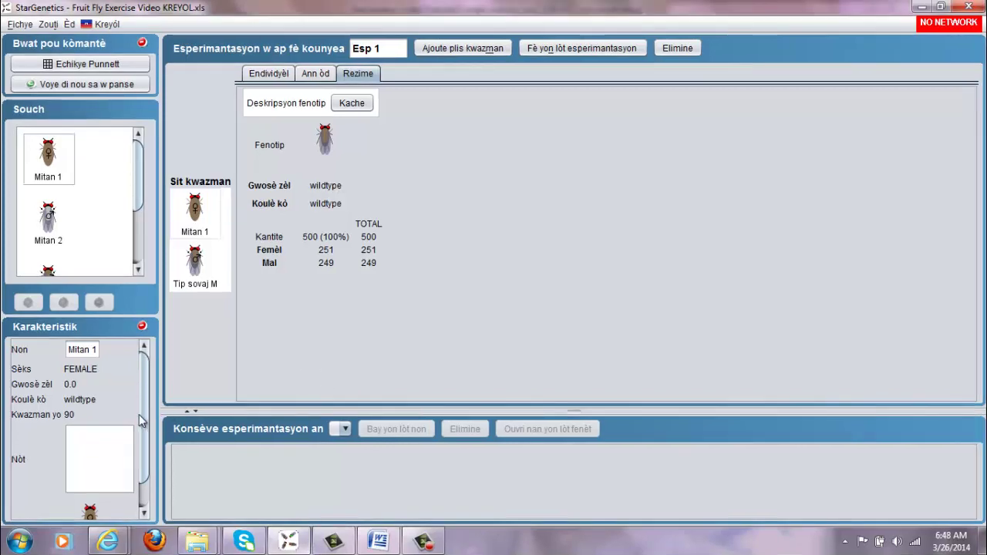
# - Add the note "reses" to the characteristics of the Mitan 1 fly
pyautogui.click(98, 438)
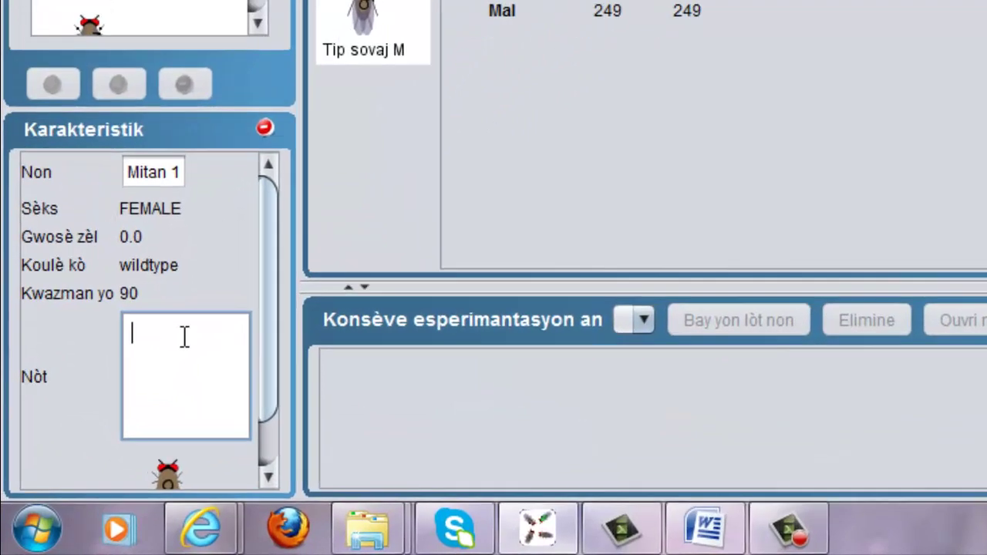
pyautogui.write('reses')
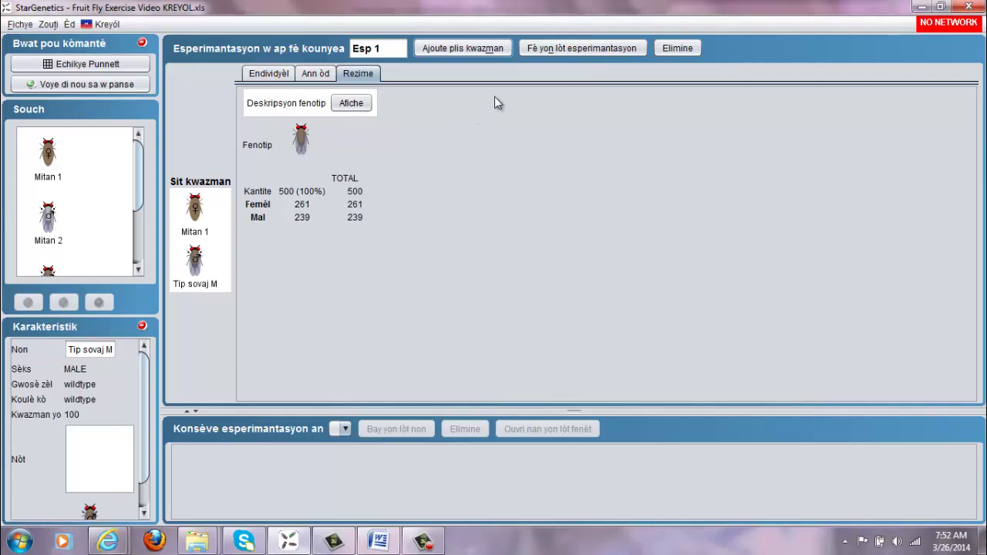
# - Start another new experiment and enlarge the area that holds the saved experiments
pyautogui.click(550, 52)
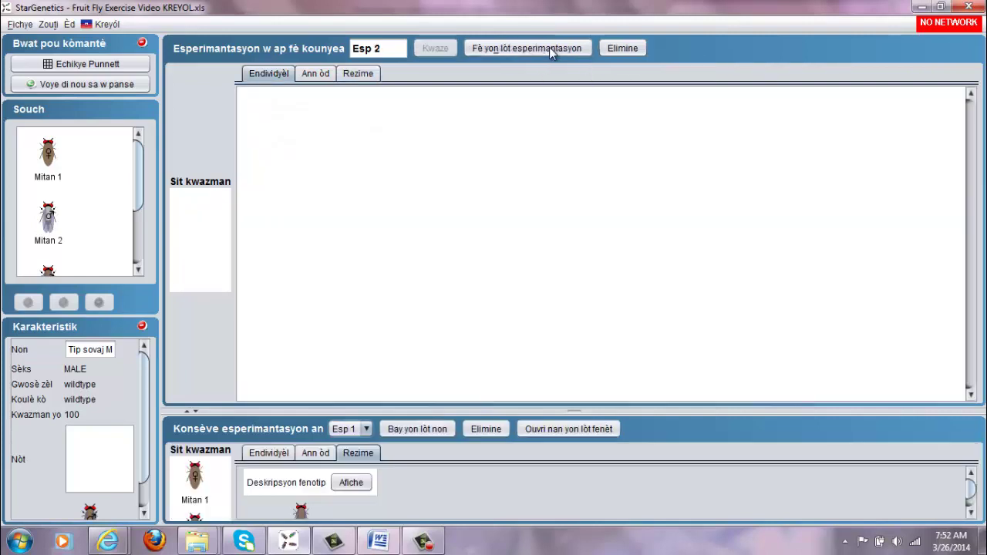
pyautogui.click(187, 413)
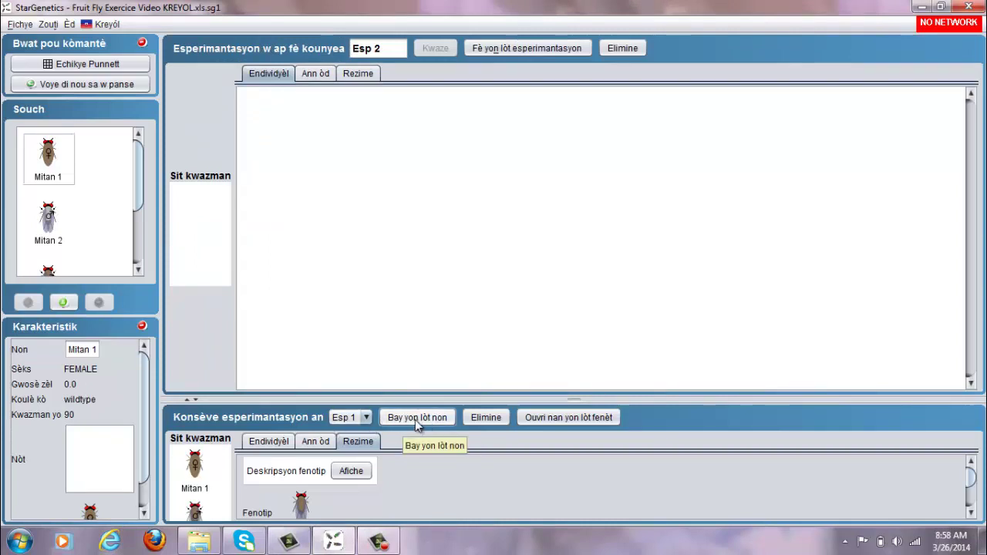
# - Rename the saved Esp 1 experiment as "Mit1 x TS"
pyautogui.click(398, 422)
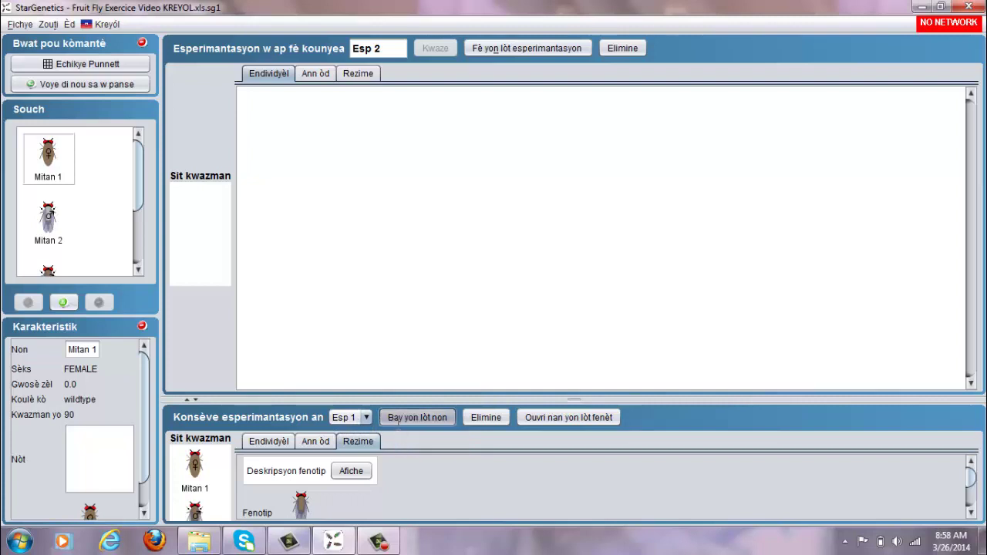
pyautogui.write('Mit1 x')
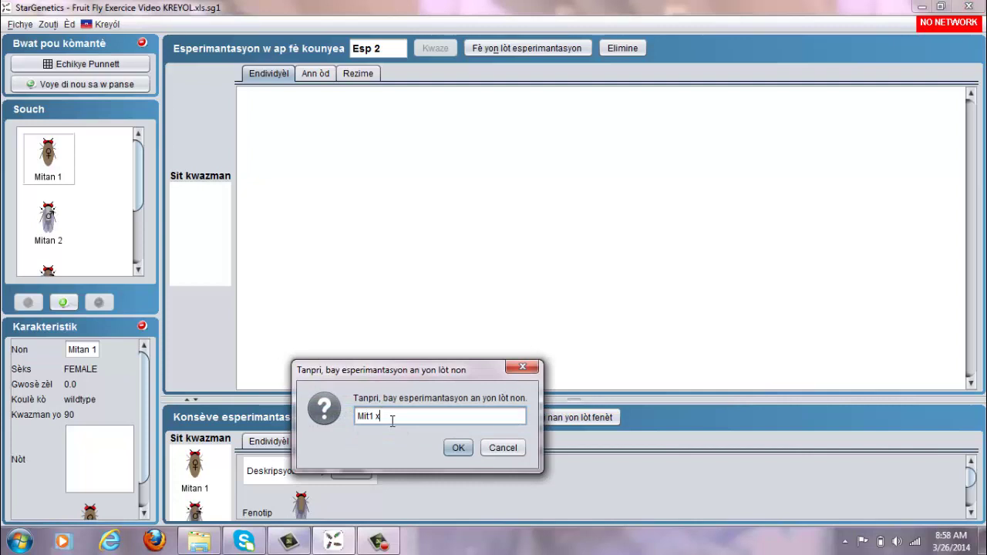
pyautogui.write(' TS')
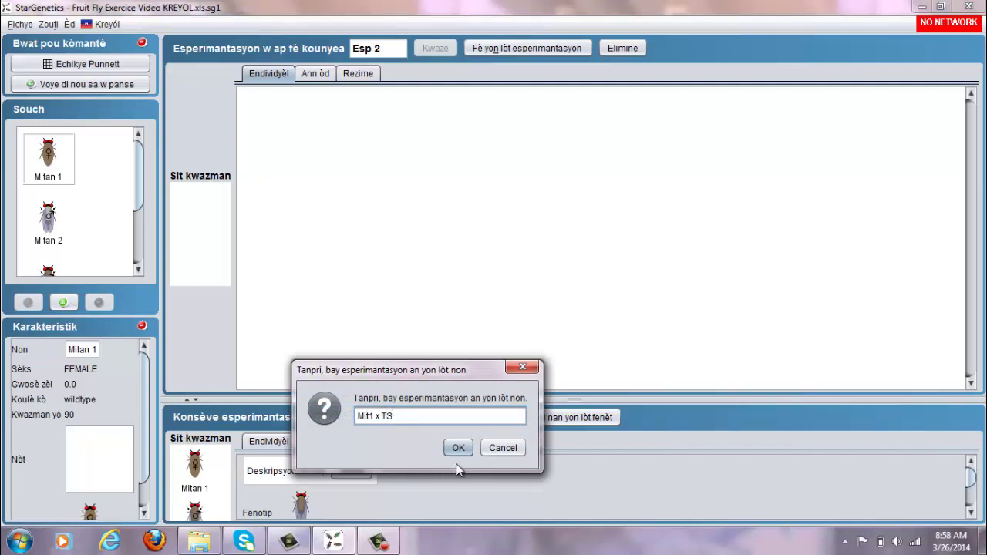
pyautogui.click(459, 447)
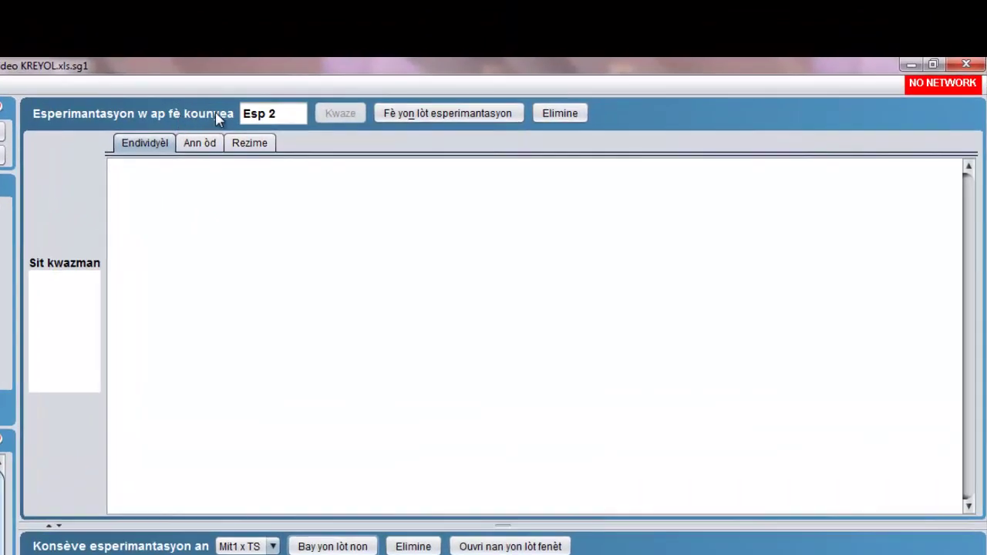
# - Open the current experiment's name for editing and keep it as Esp 2
pyautogui.doubleClick(294, 115)
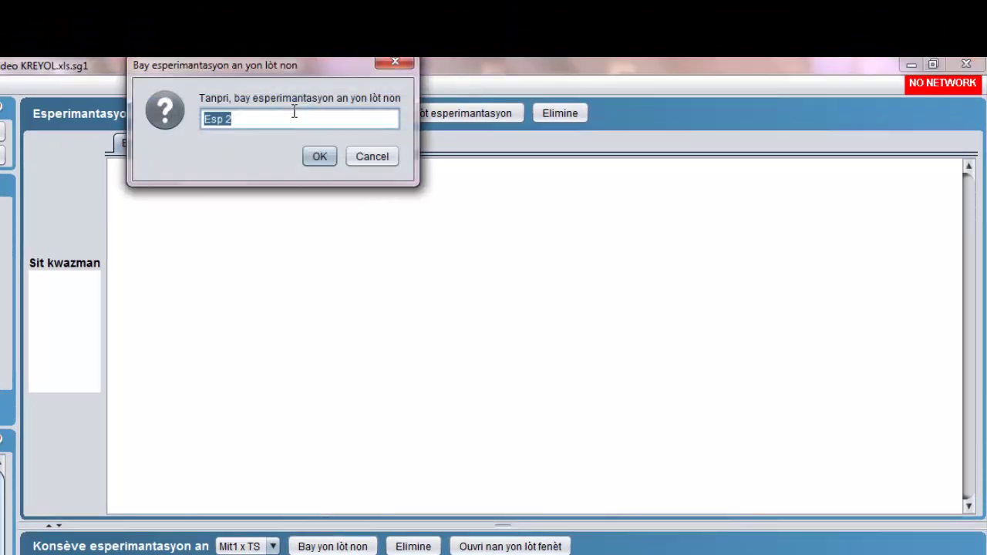
pyautogui.write('E')
pyautogui.click(330, 162)
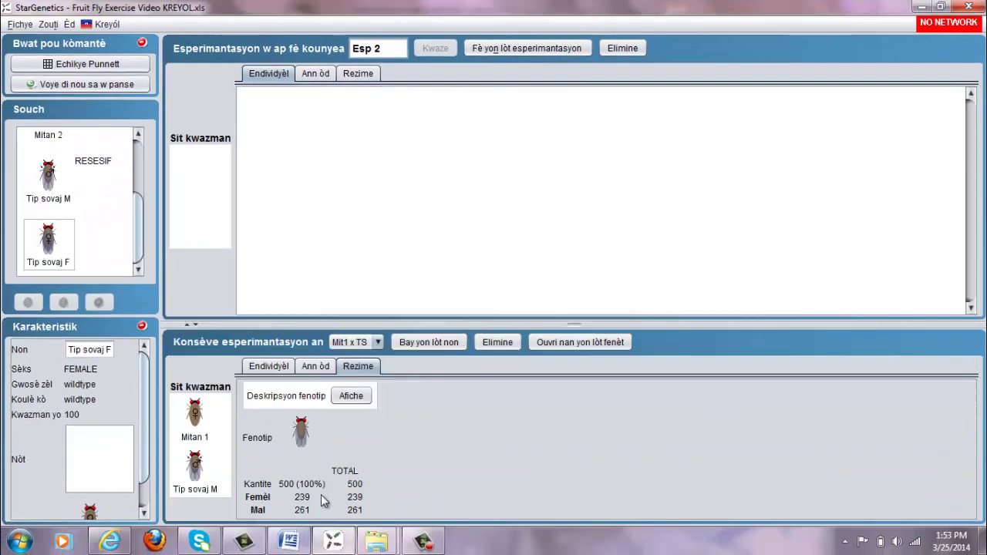
# - Cross the female Mit1 x TS-1 with the male Mit1 x TS-2 from the saved offspring in Esp 2
pyautogui.click(283, 368)
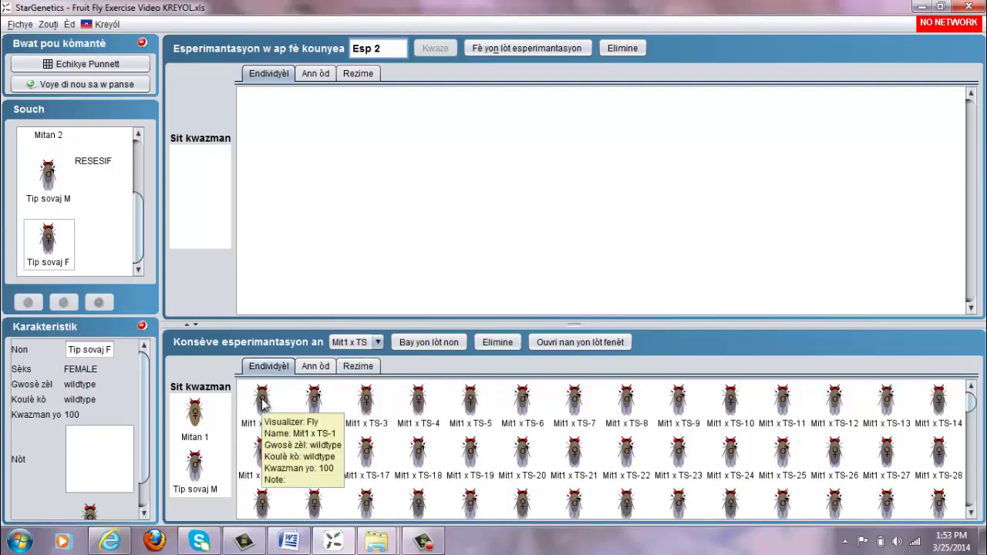
pyautogui.moveTo(262, 414); pyautogui.dragTo(212, 177)
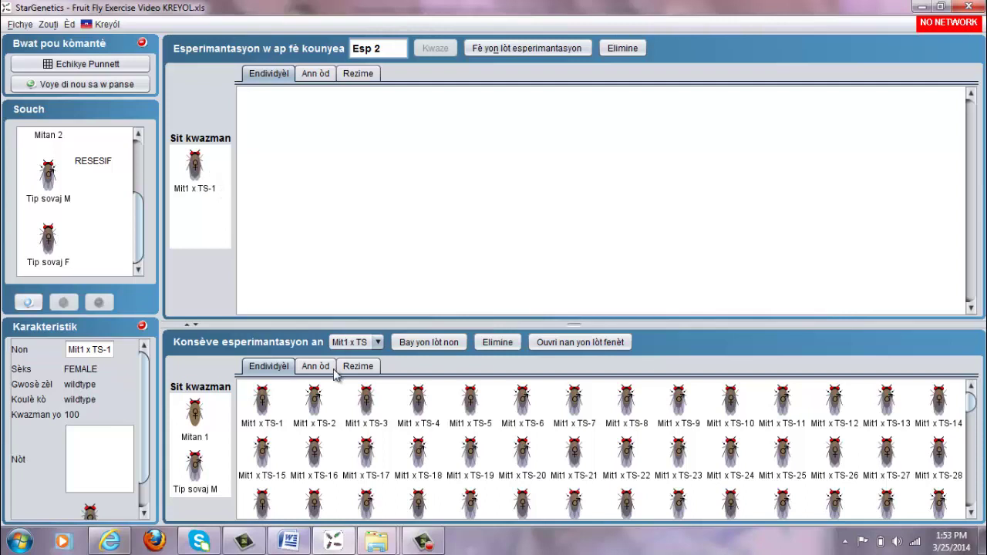
pyautogui.moveTo(318, 401); pyautogui.dragTo(193, 220)
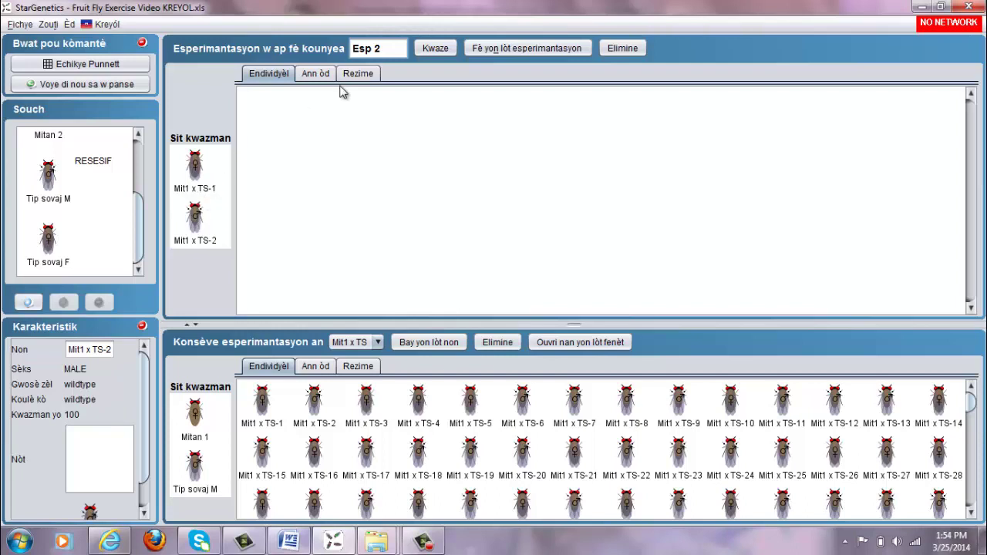
pyautogui.click(435, 49)
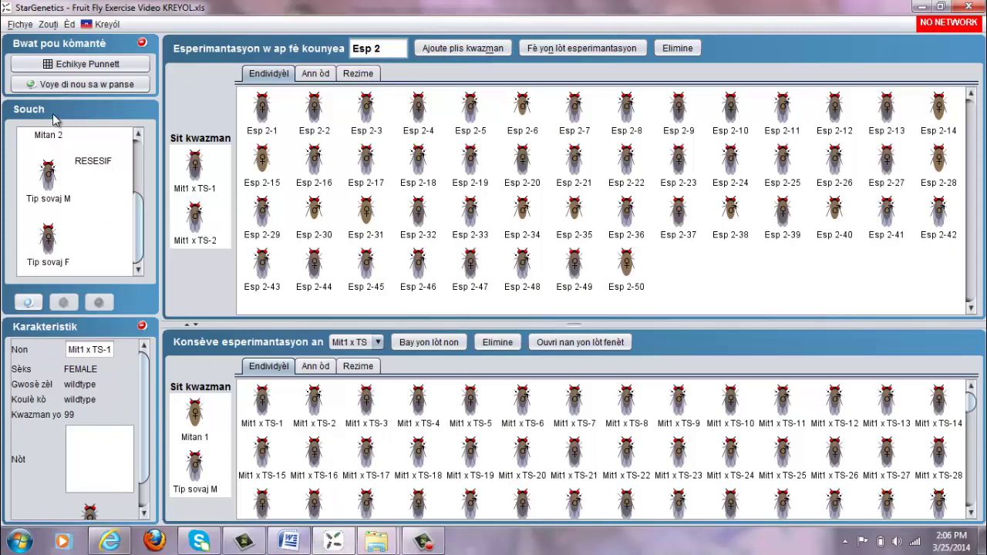
# - Add the saved offspring Mit1 x TS-1 and Mit1 x TS-2 to the strain collection
pyautogui.click(263, 419)
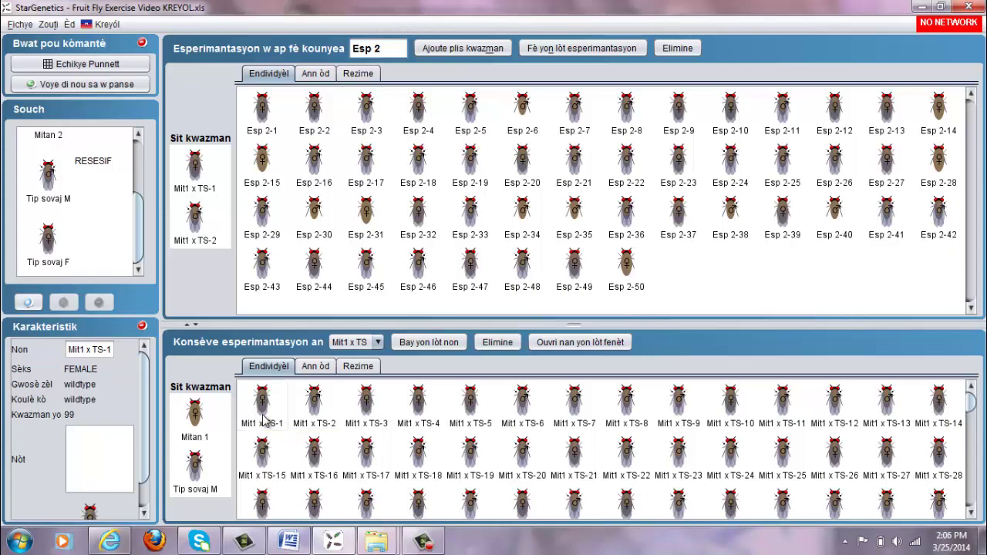
pyautogui.click(28, 303)
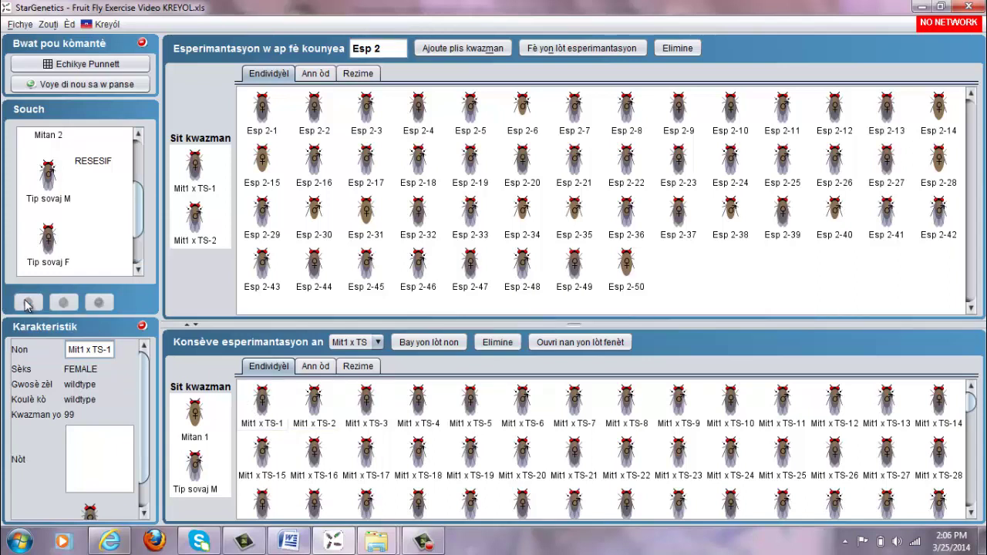
pyautogui.click(139, 257)
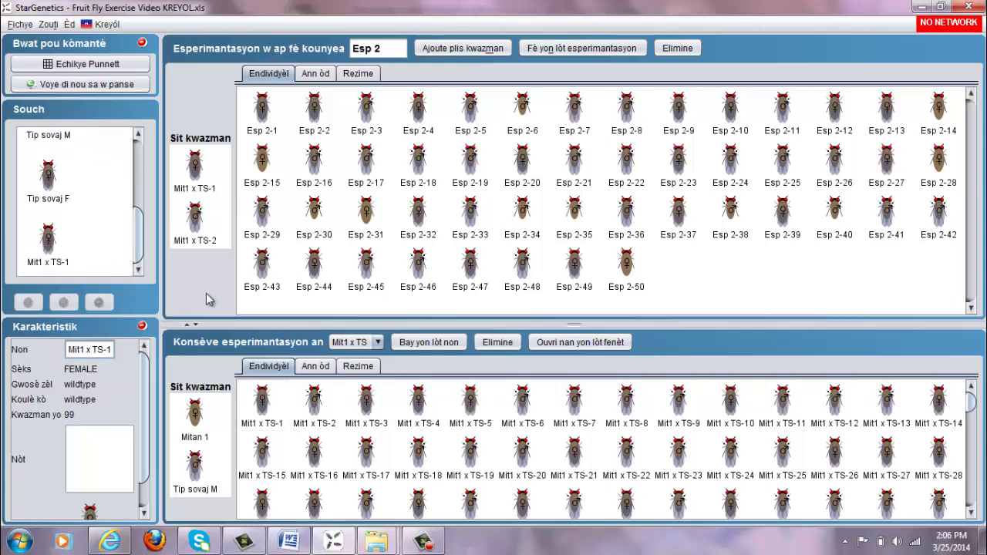
pyautogui.click(314, 399)
pyautogui.moveTo(314, 399); pyautogui.dragTo(139, 262)
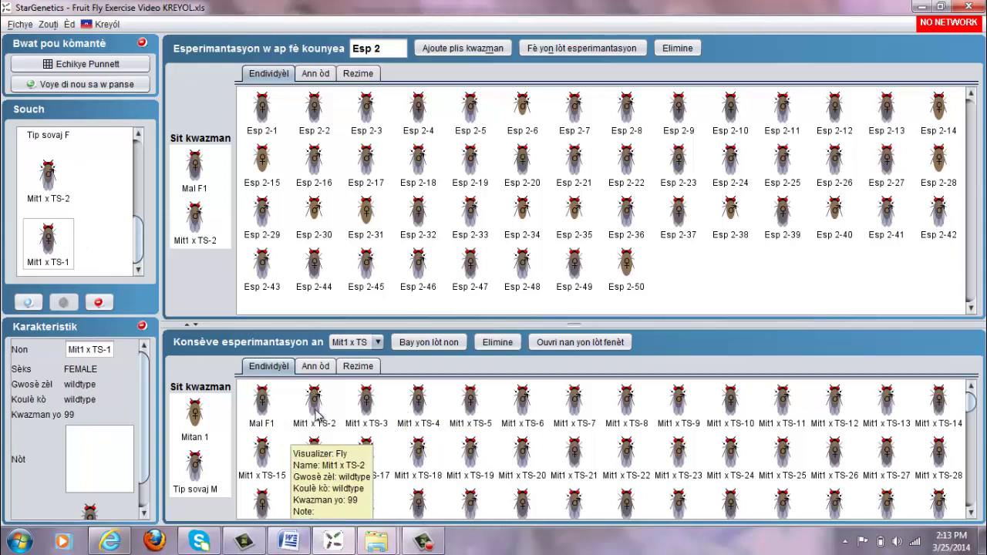
# - Rename the male offspring Mit1 x TS-2 as "Mal F1"
pyautogui.click(316, 414)
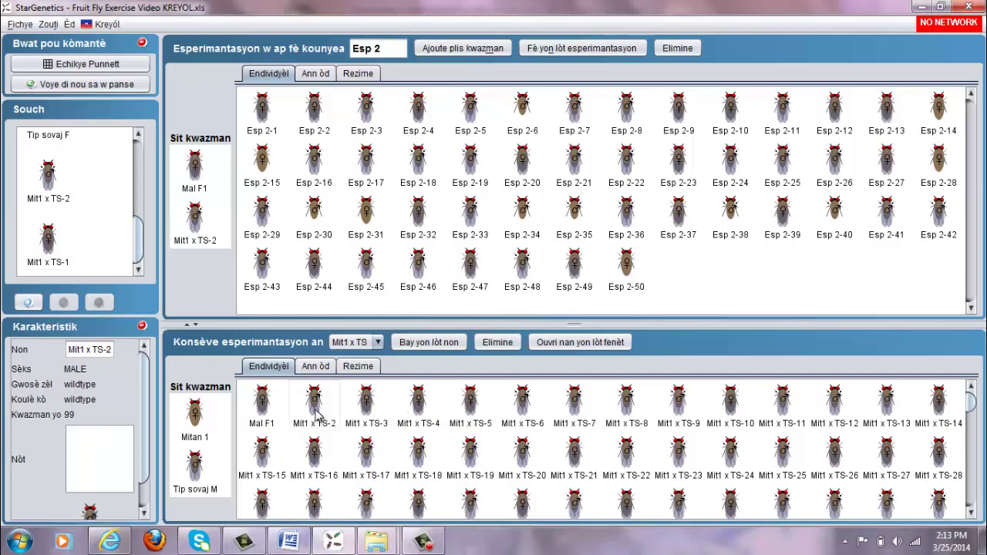
pyautogui.click(103, 348)
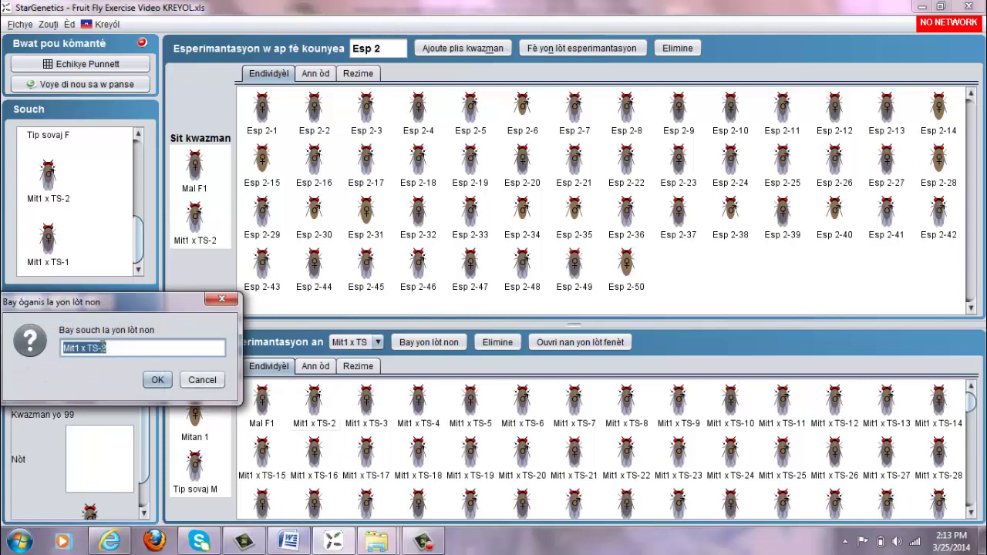
pyautogui.write('Mal ')
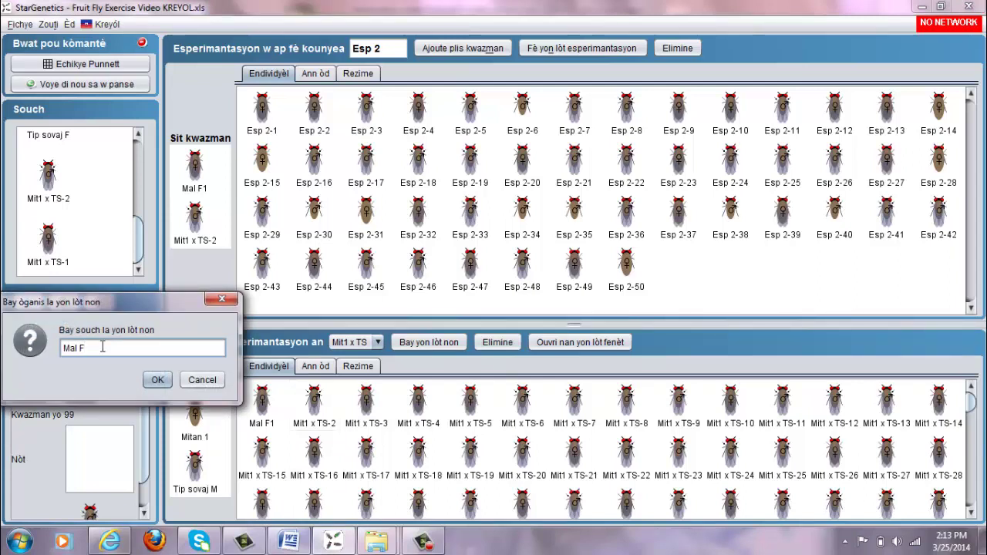
pyautogui.write('F1')
pyautogui.click(145, 379)
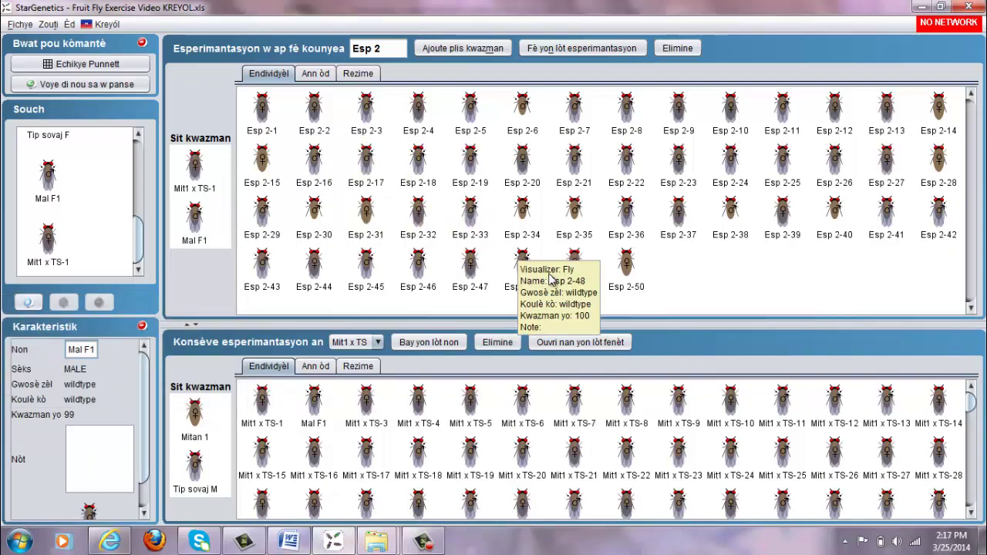
# - Show the Esp 2 offspring summary and inspect the characteristics of each phenotype
pyautogui.moveTo(626, 271)
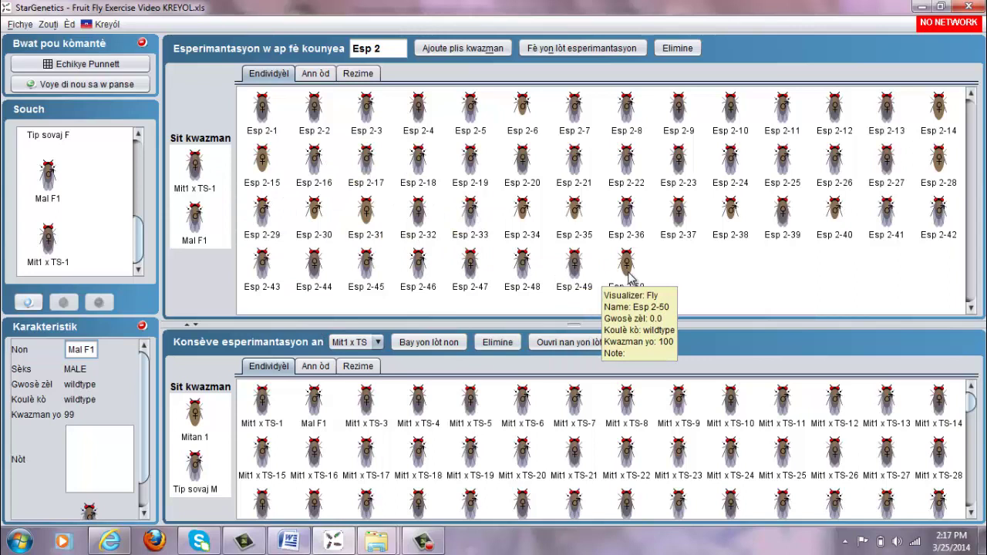
pyautogui.click(358, 74)
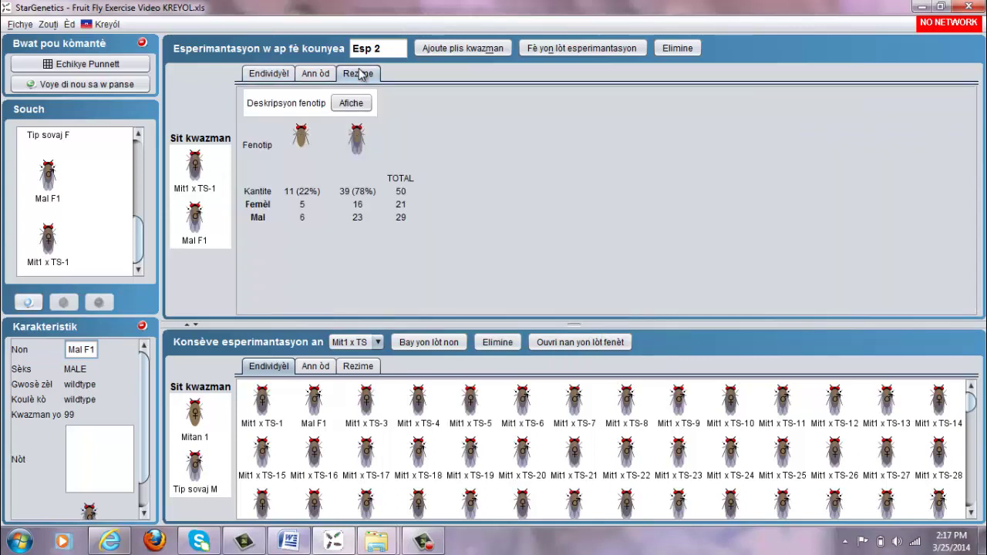
pyautogui.moveTo(305, 149)
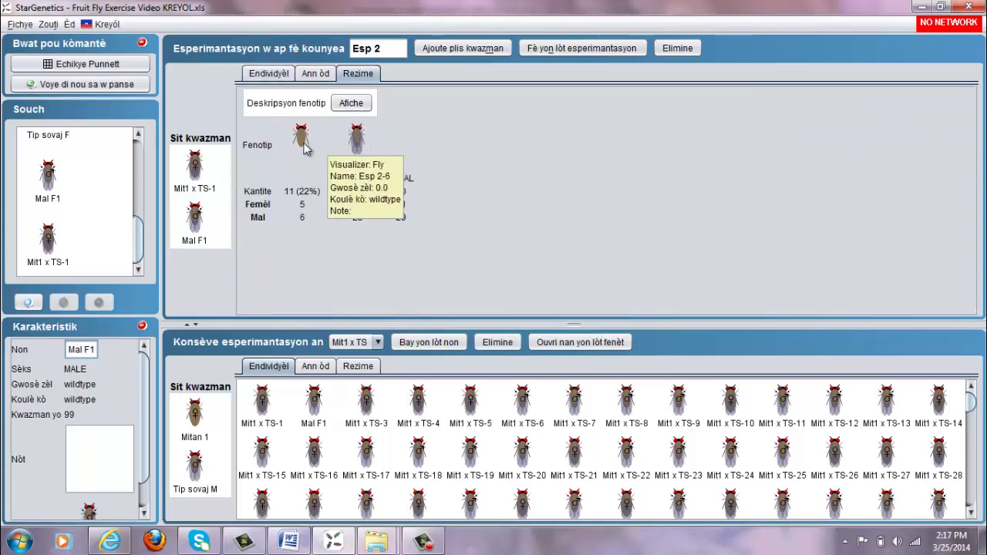
pyautogui.moveTo(357, 141)
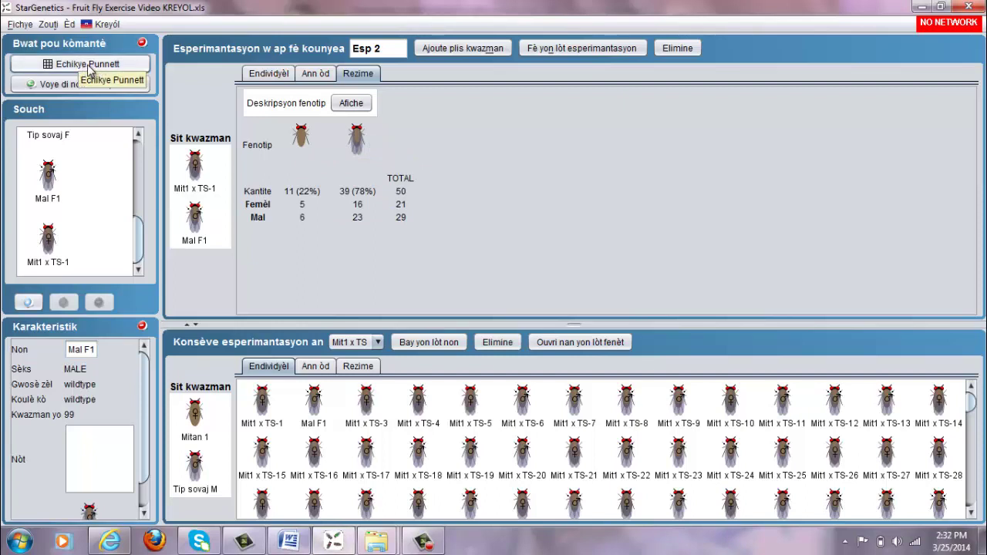
# - Build a monohybrid Punnett square with genotype Aa for both parent 1 and parent 2
pyautogui.click(88, 65)
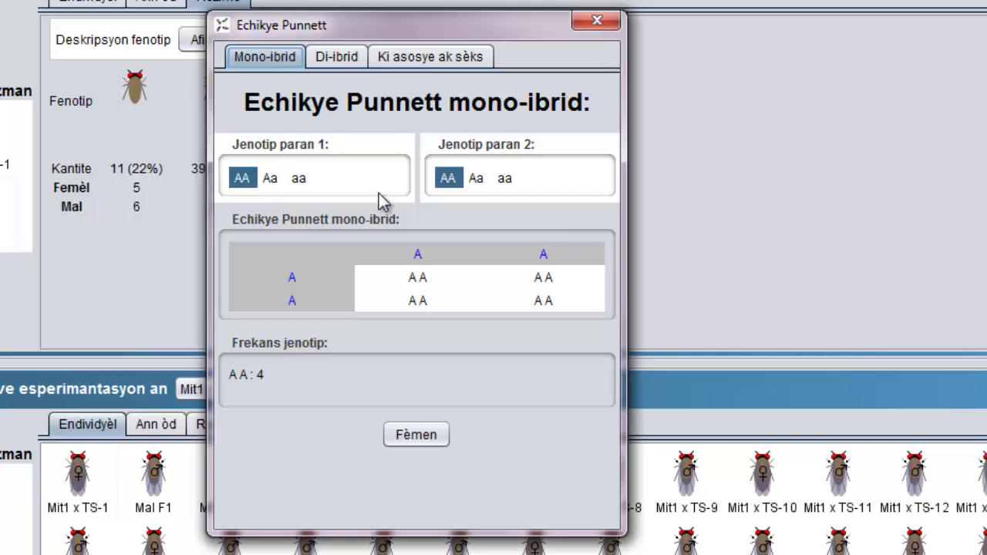
pyautogui.click(504, 182)
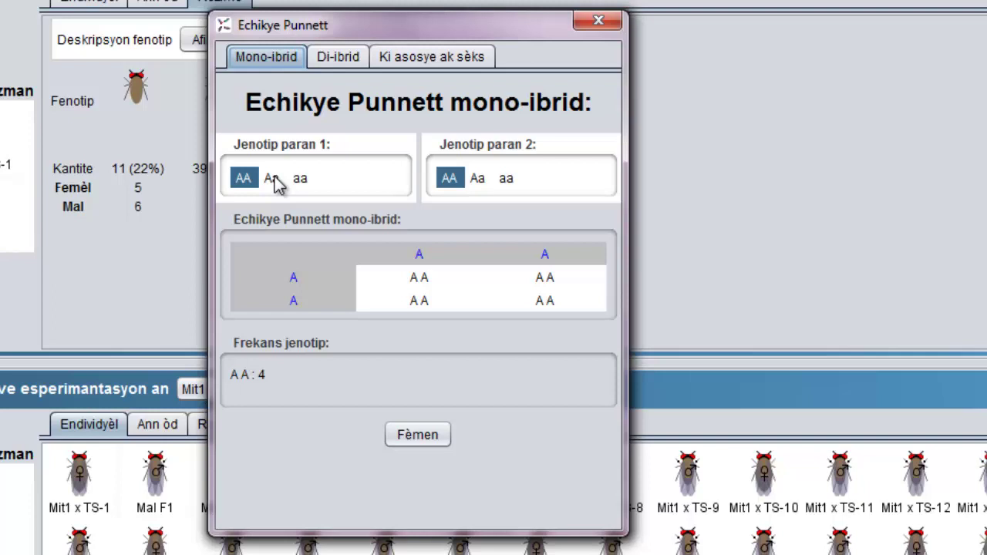
pyautogui.click(274, 180)
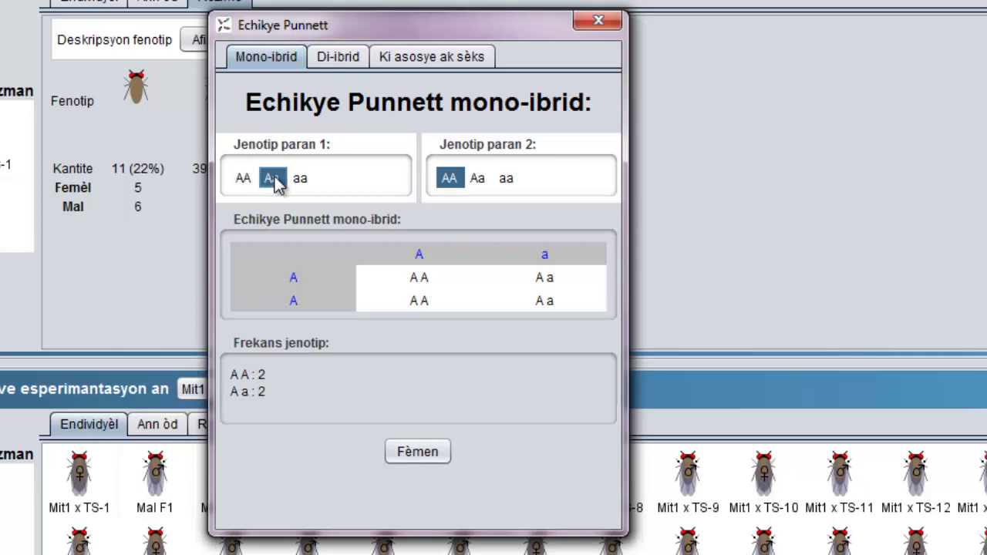
pyautogui.click(485, 181)
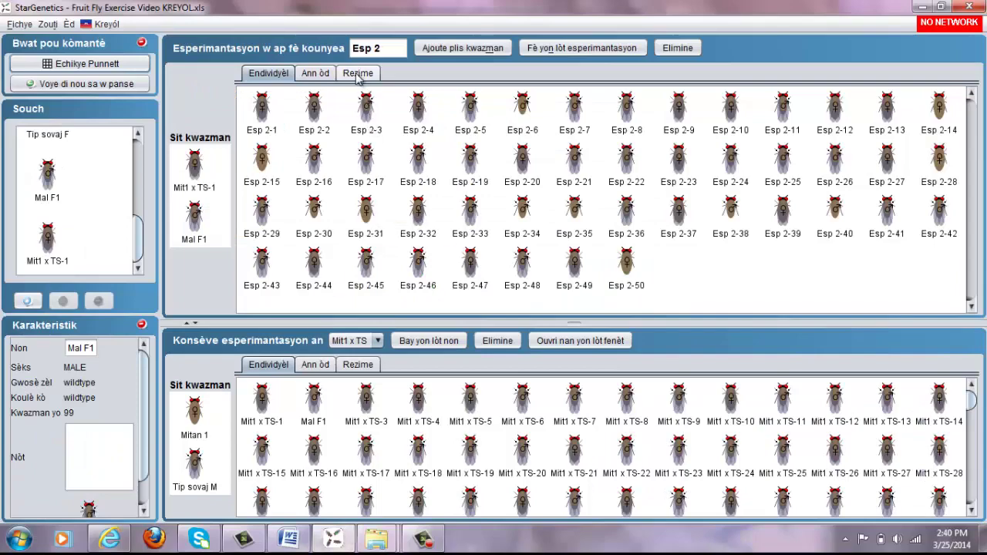
# - Show the Esp 2 offspring summary and add 9 more matings to the experiment
pyautogui.click(358, 73)
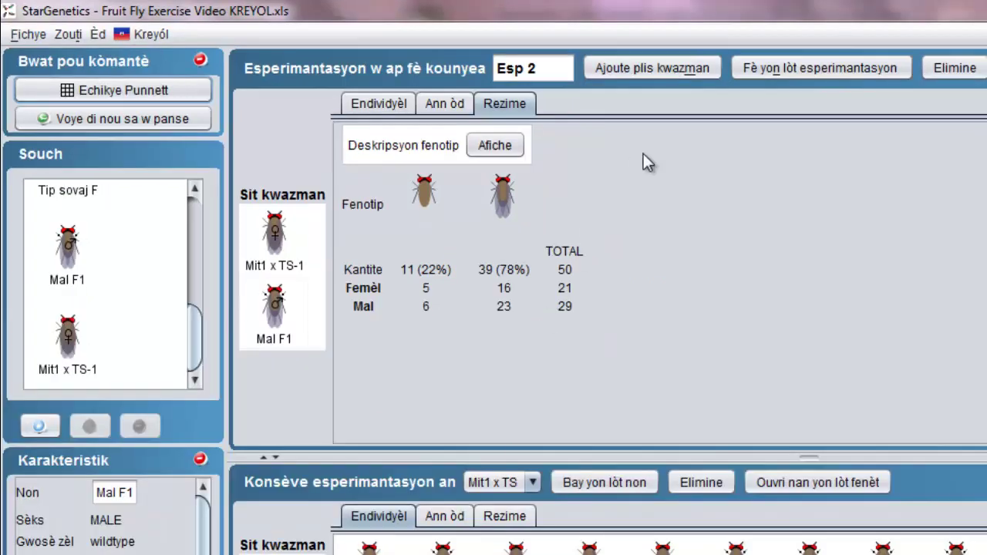
pyautogui.click(668, 69)
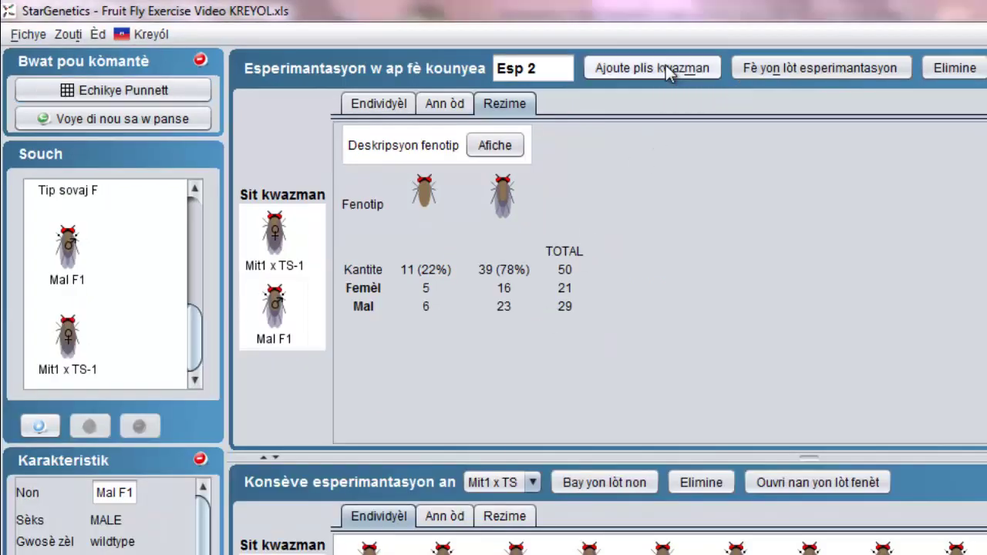
pyautogui.click(767, 73)
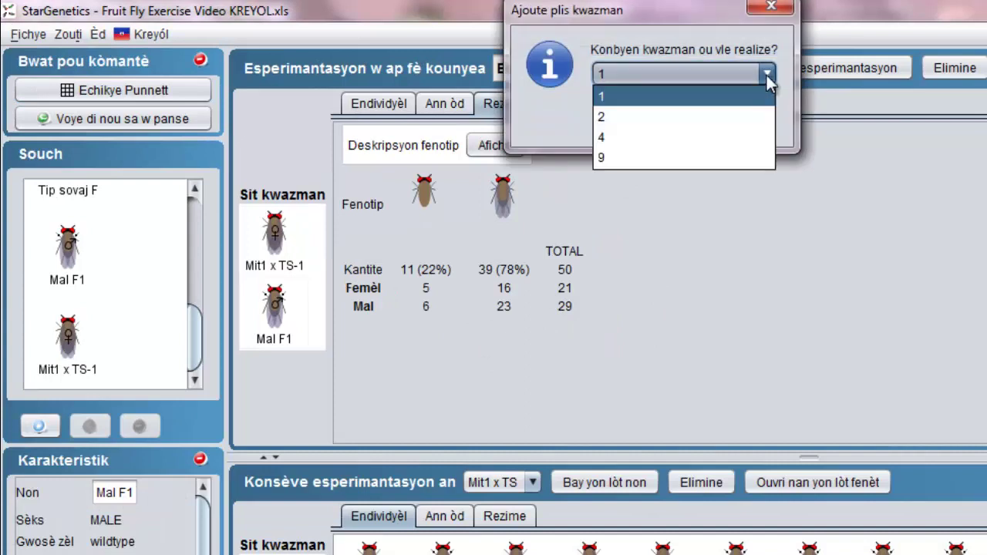
pyautogui.click(672, 157)
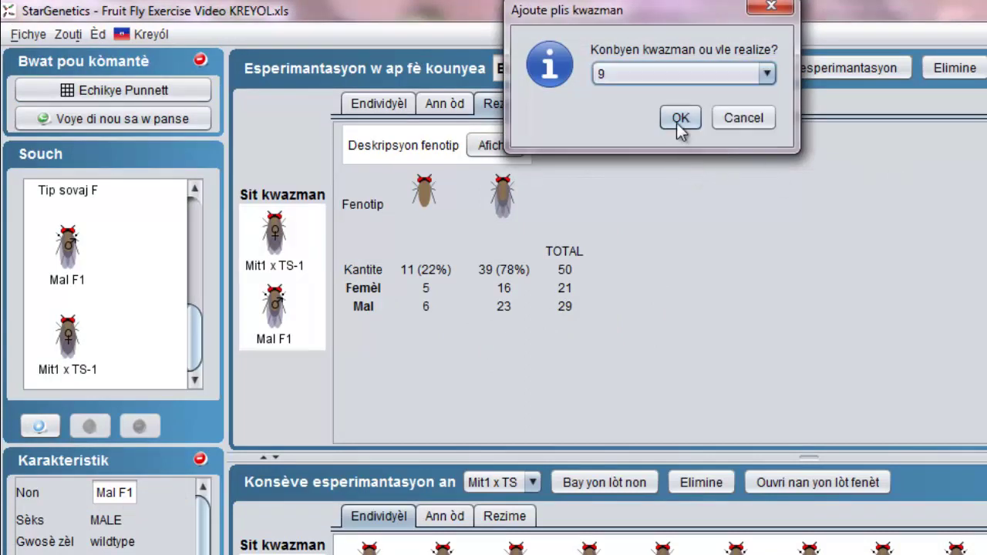
pyautogui.click(678, 119)
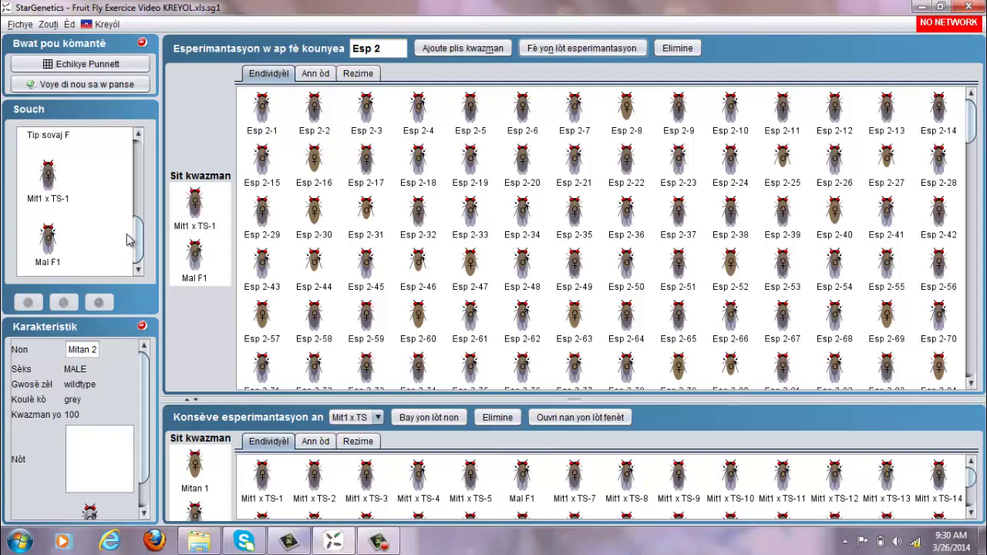
# - Start a new experiment and cross the Mitan 2 male with the wild-type female Tip sovaj F
pyautogui.scroll(3, 130, 240)
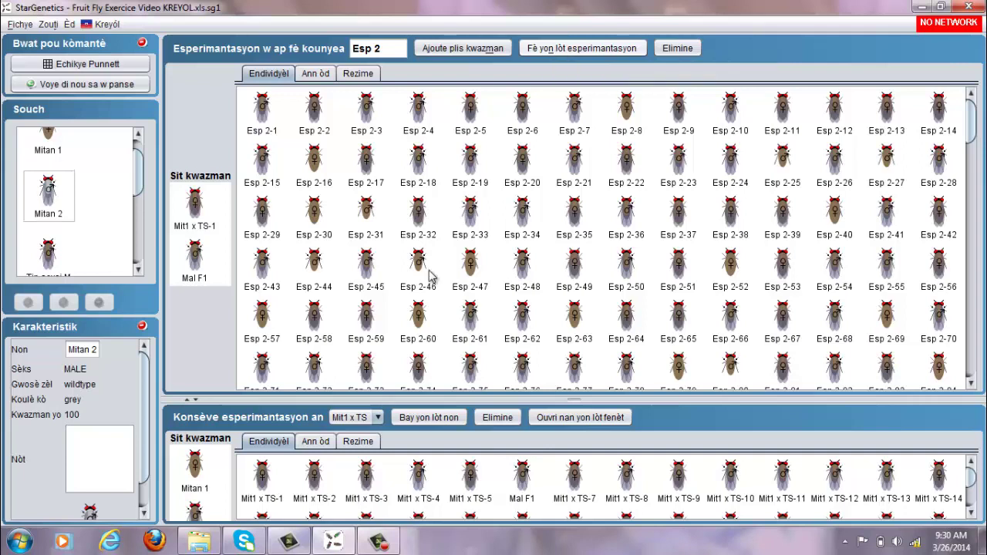
pyautogui.click(562, 51)
pyautogui.moveTo(66, 198); pyautogui.dragTo(135, 207)
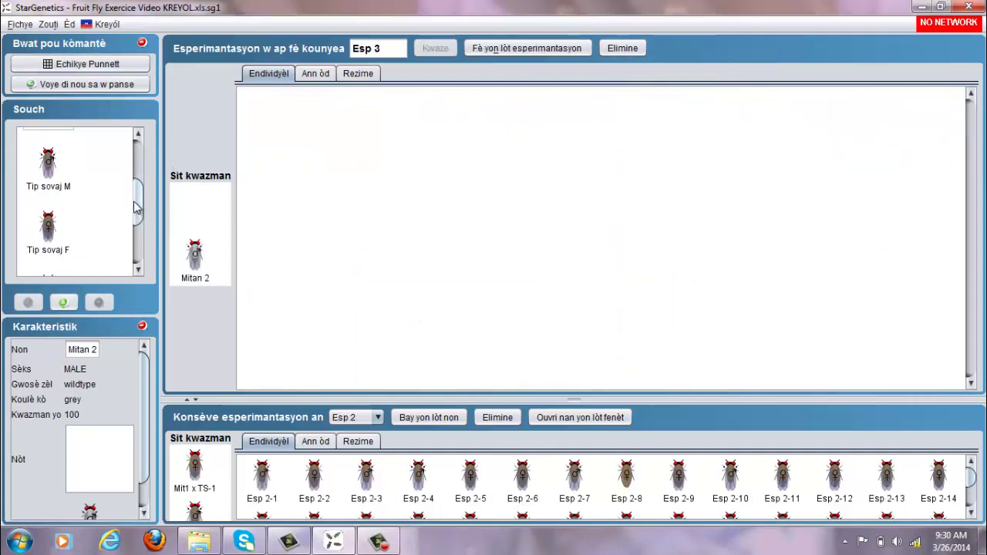
pyautogui.doubleClick(57, 241)
pyautogui.click(436, 49)
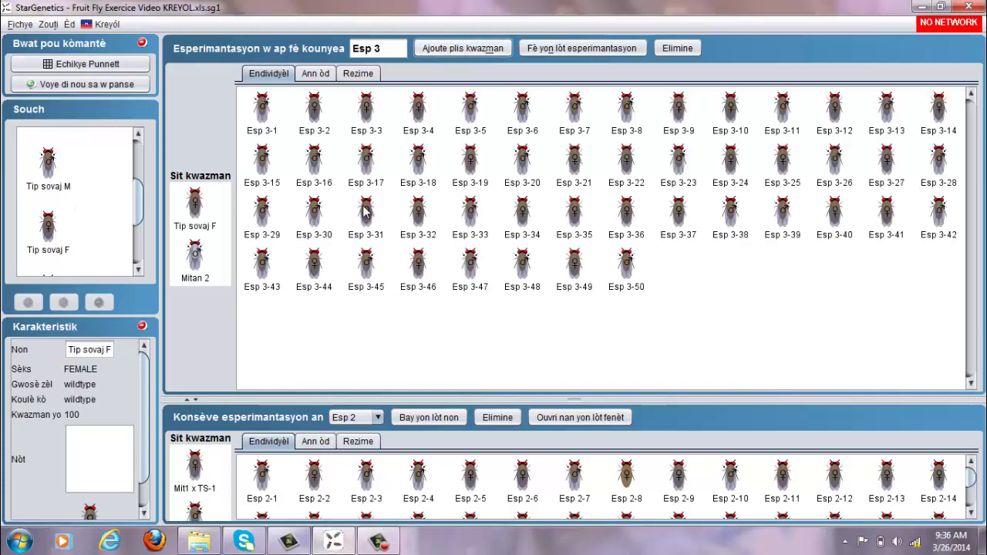
pyautogui.moveTo(421, 205)
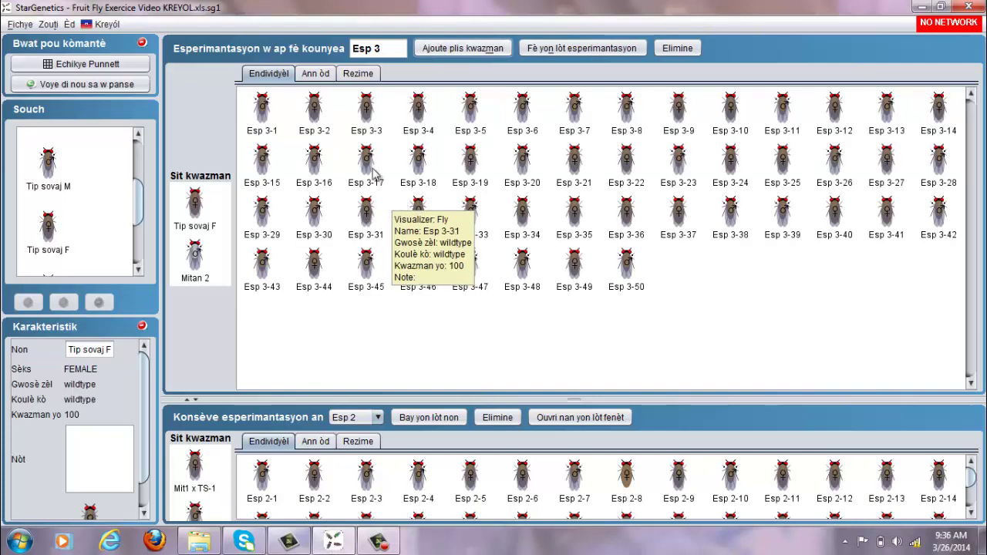
# - Show the Esp 3 offspring summary and start a new experiment
pyautogui.click(365, 74)
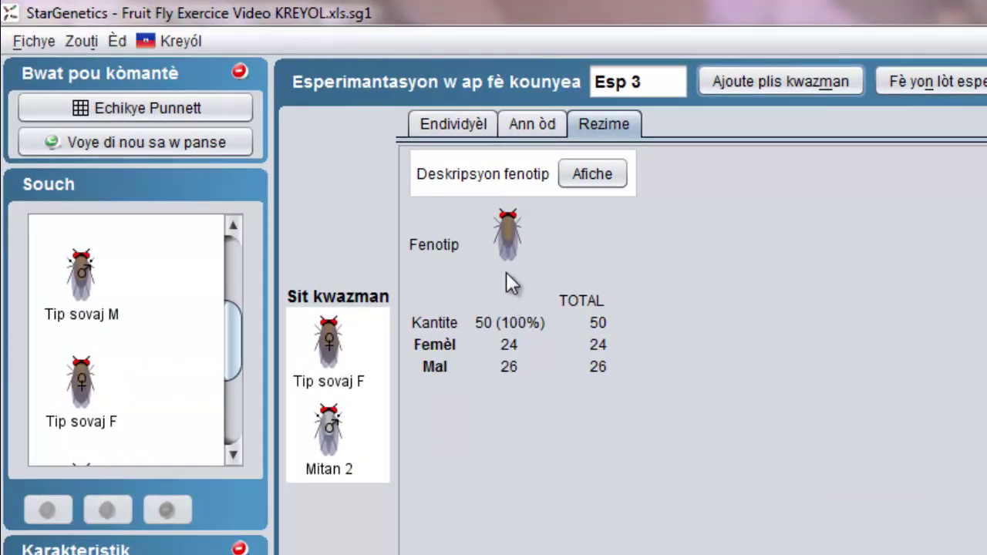
pyautogui.moveTo(519, 255)
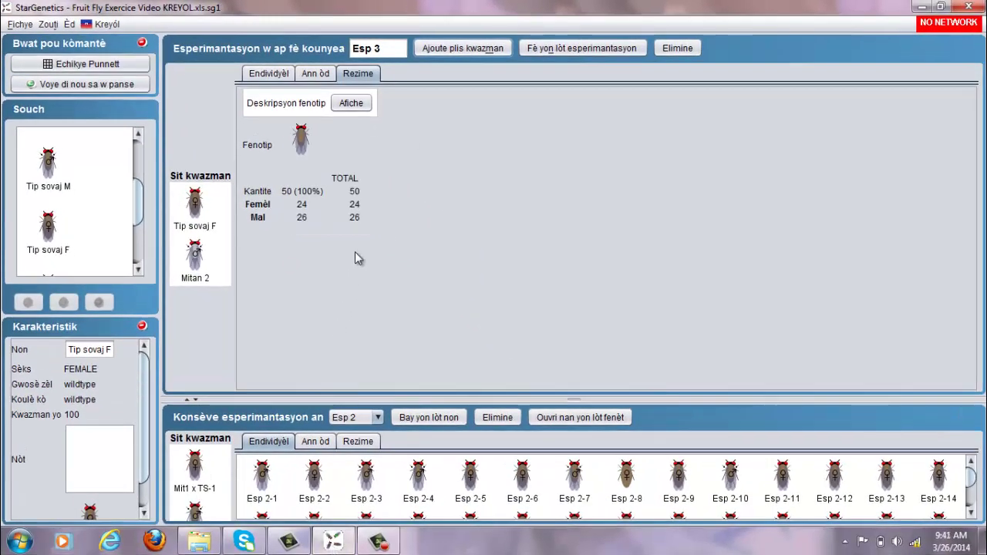
pyautogui.click(556, 49)
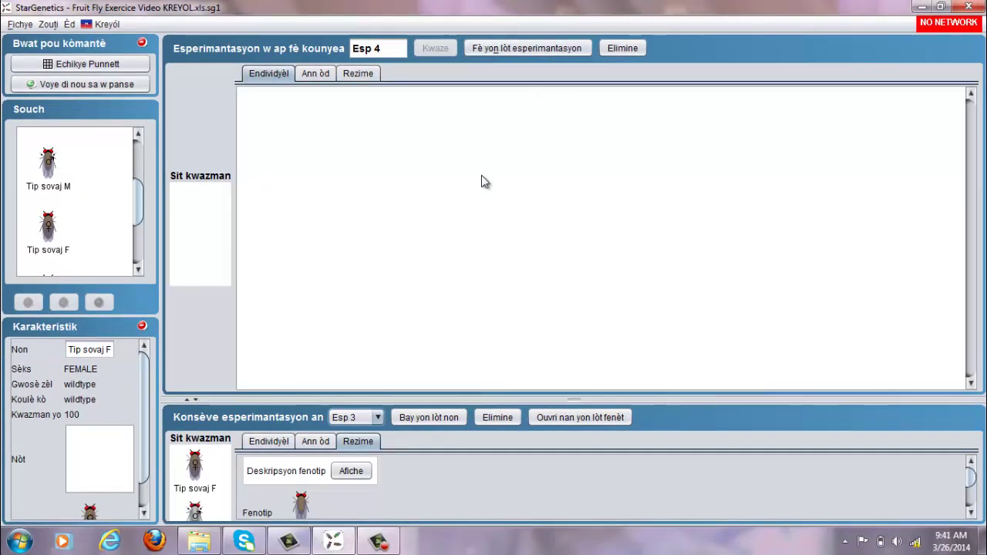
# - Cross the male Esp 3-1 with the female Esp 3-2, taken from the individuals of the saved Esp 3 experiment
pyautogui.click(376, 417)
pyautogui.click(364, 437)
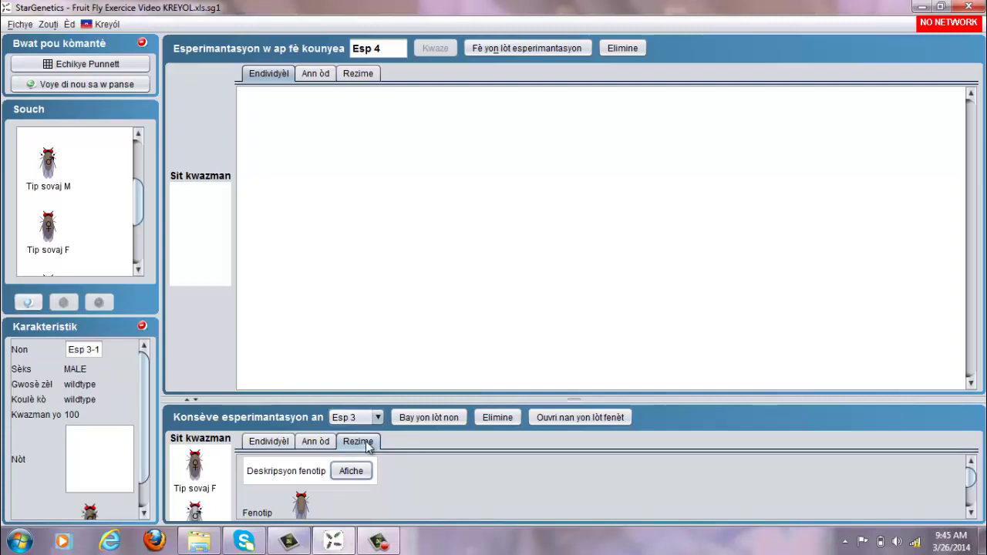
pyautogui.click(268, 441)
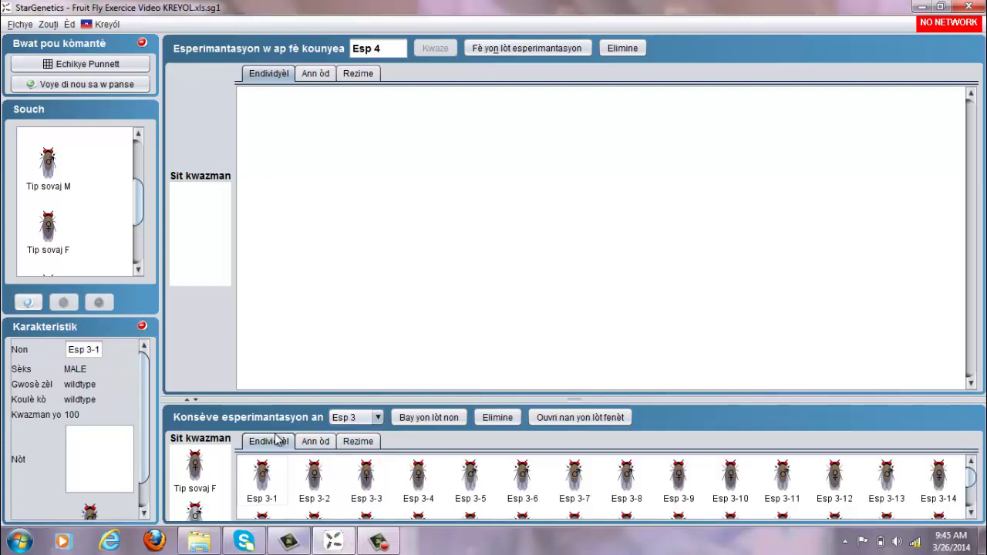
pyautogui.doubleClick(248, 495)
pyautogui.doubleClick(311, 479)
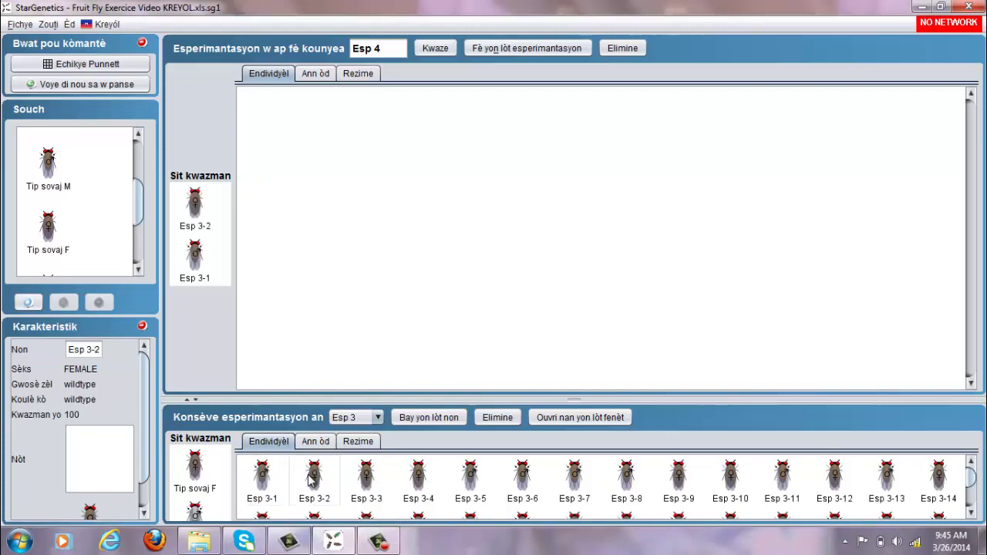
pyautogui.click(433, 51)
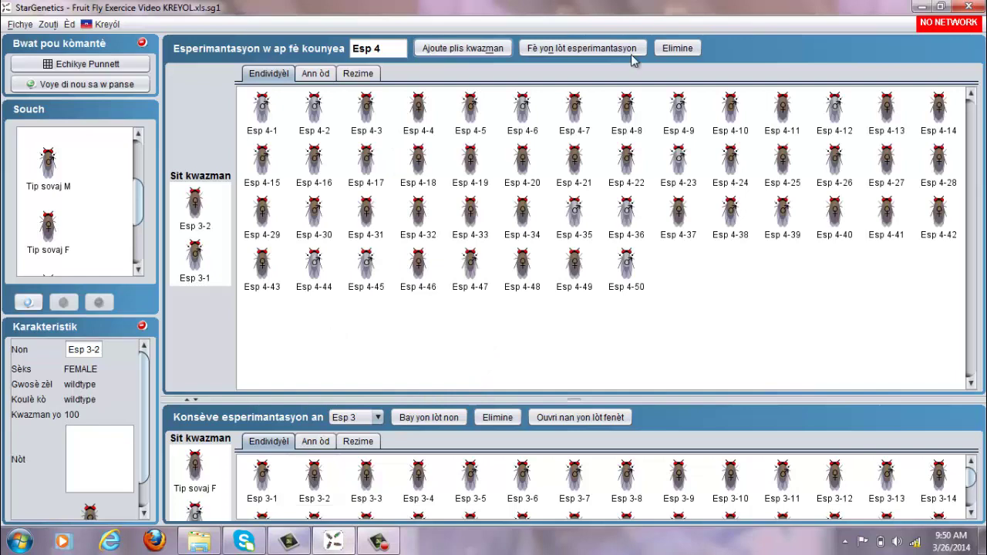
# - Show the Esp 4 offspring summary and add 9 more matings to the experiment
pyautogui.click(358, 74)
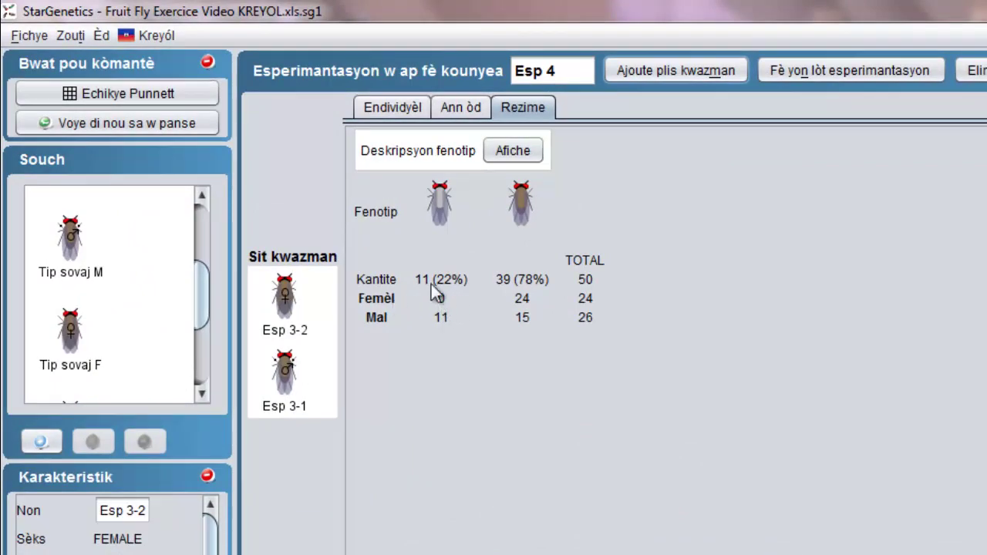
pyautogui.click(677, 71)
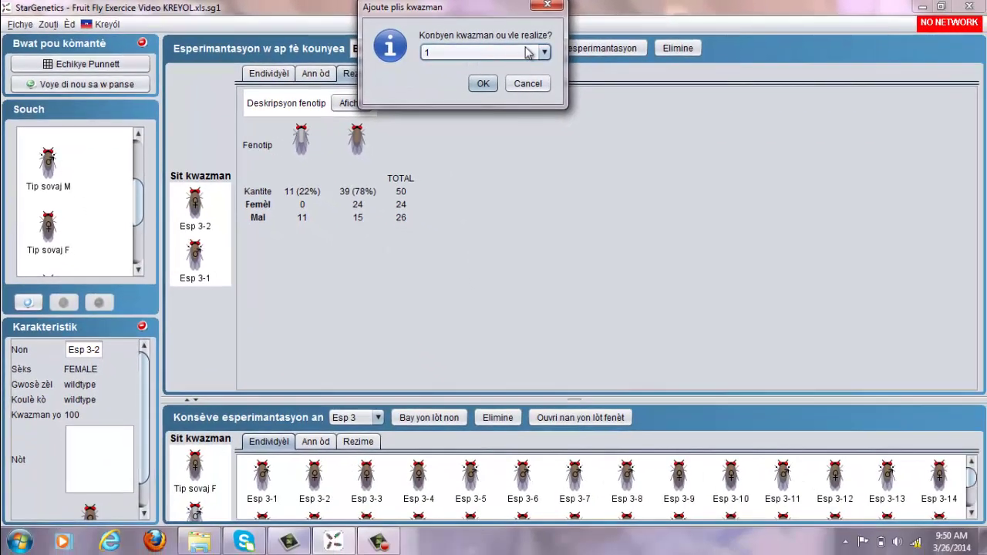
pyautogui.click(543, 52)
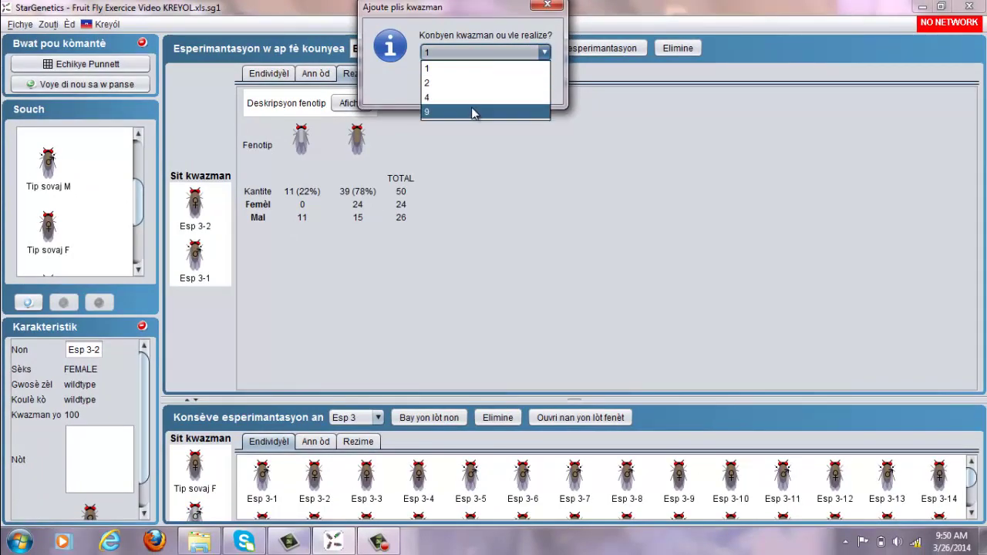
pyautogui.click(472, 111)
pyautogui.click(484, 84)
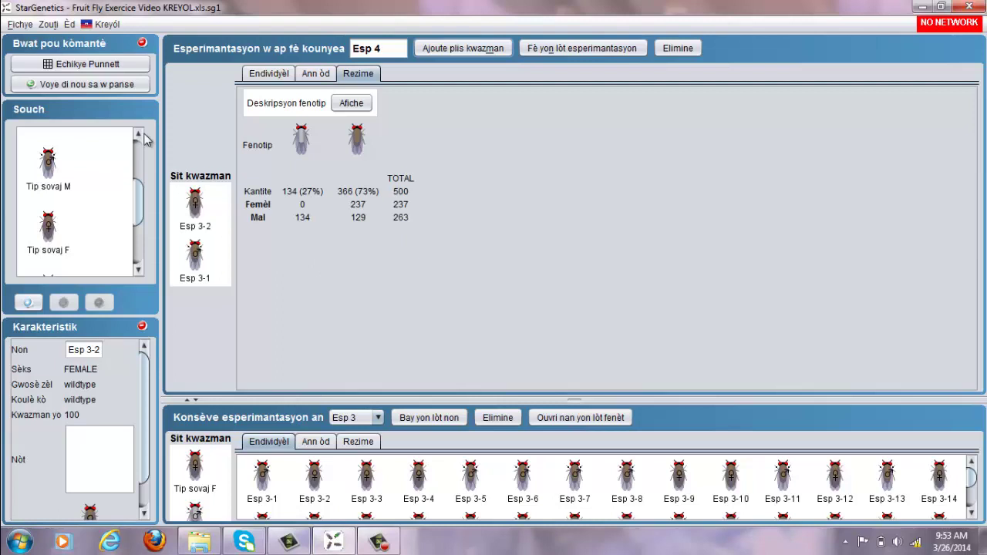
# - Add the note "resesif ki asosye ak seks" to the Mitan 2 strain
pyautogui.click(139, 134)
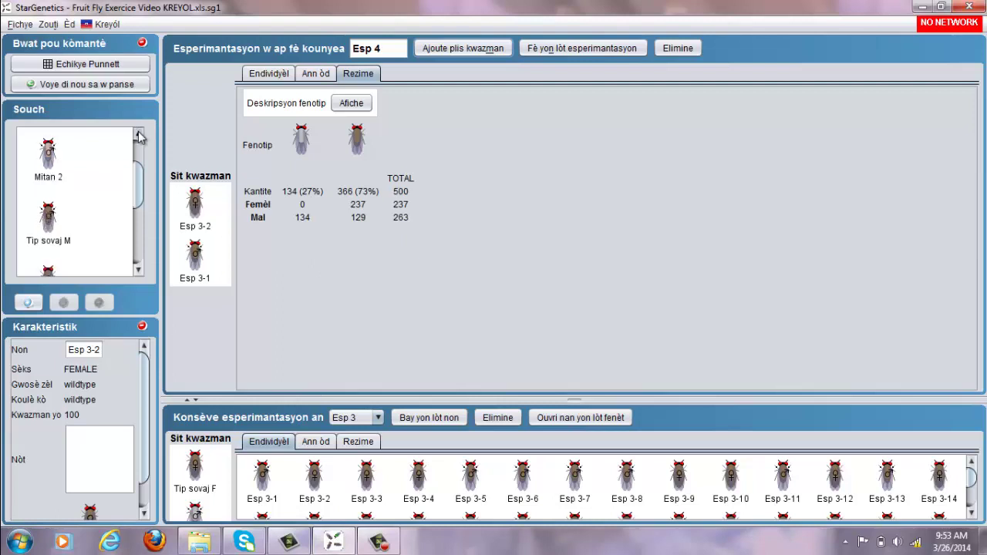
pyautogui.click(139, 136)
pyautogui.click(61, 222)
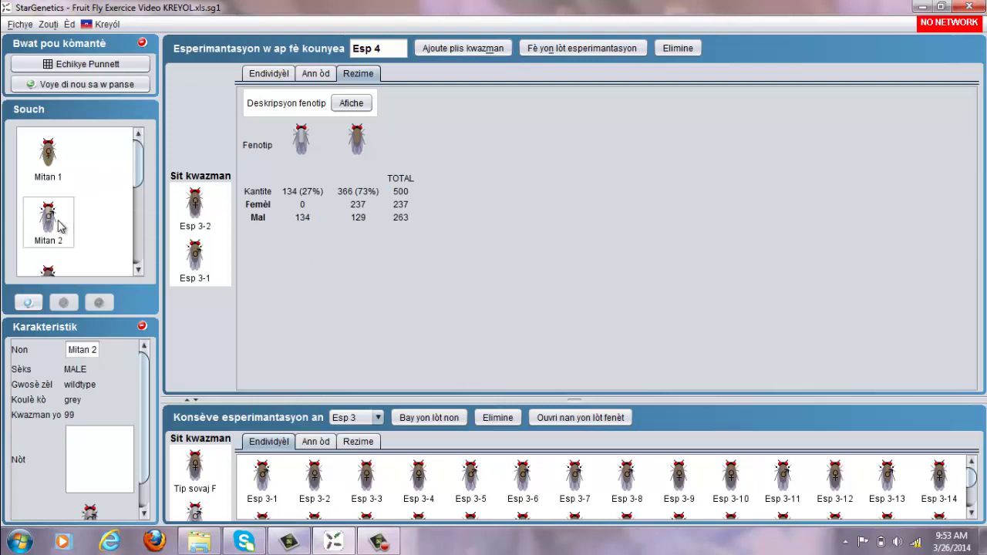
pyautogui.click(89, 439)
pyautogui.write('resesif k')
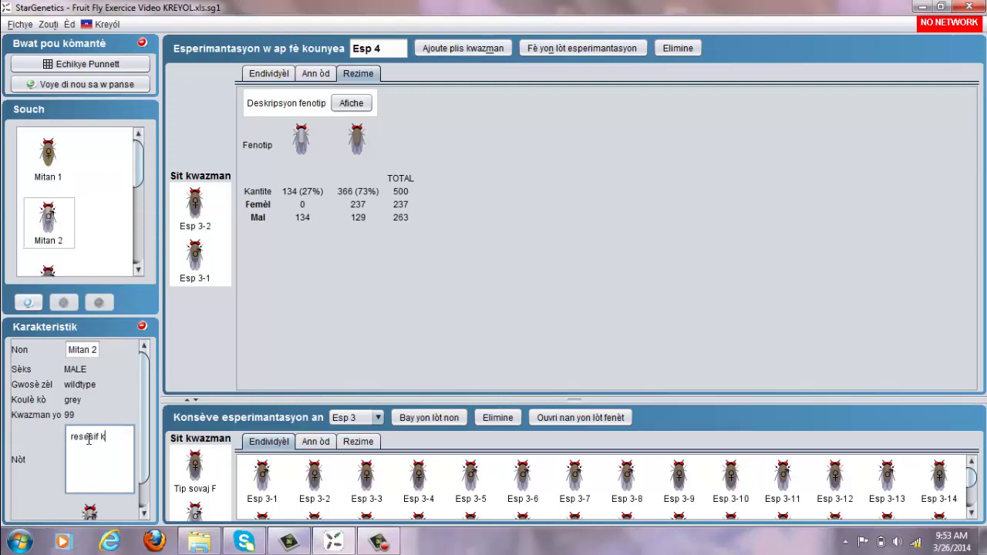
pyautogui.write('i aso sye ak seks')
pyautogui.click(116, 182)
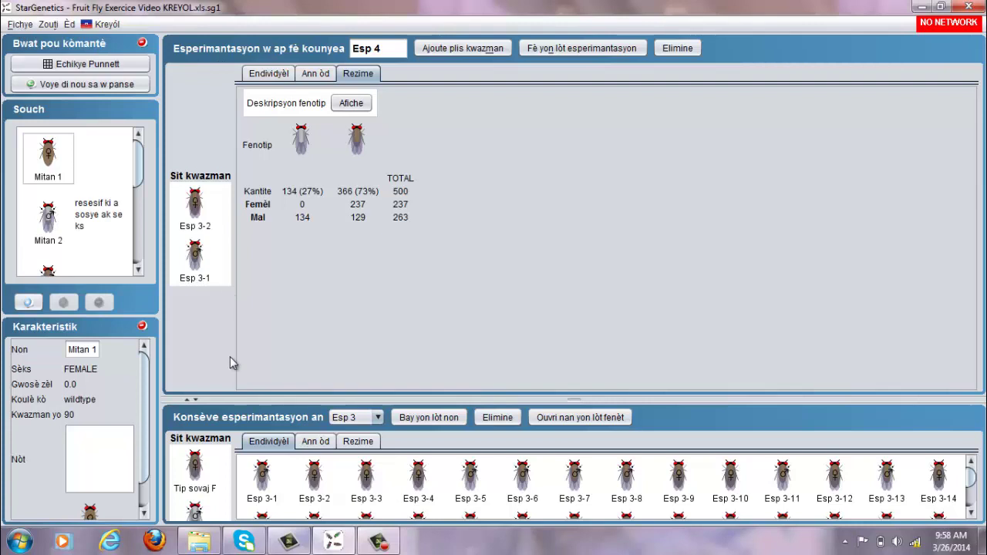
# - Save the session in Documents as a StarGenetics file named esperimantasyon_sou_mouch_fwi
pyautogui.click(21, 27)
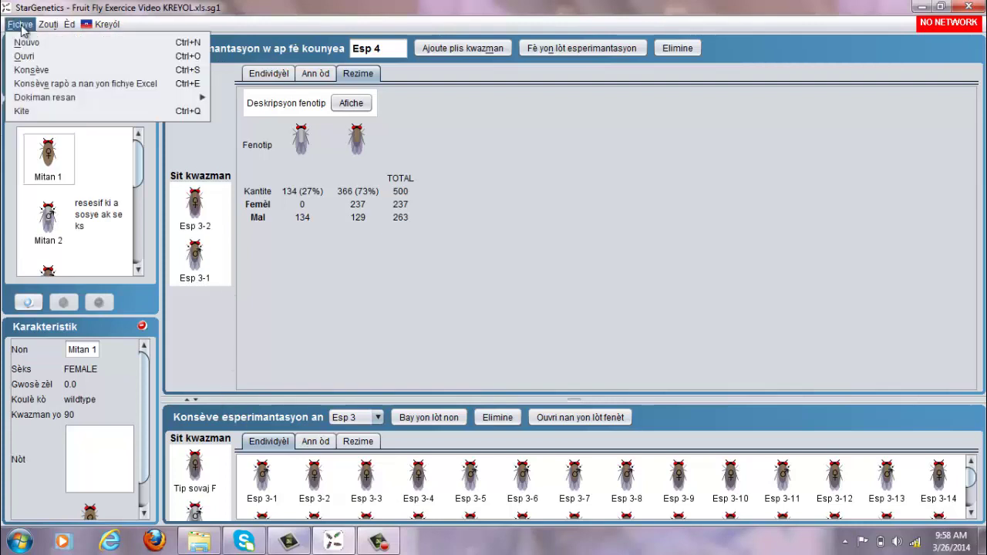
pyautogui.click(32, 70)
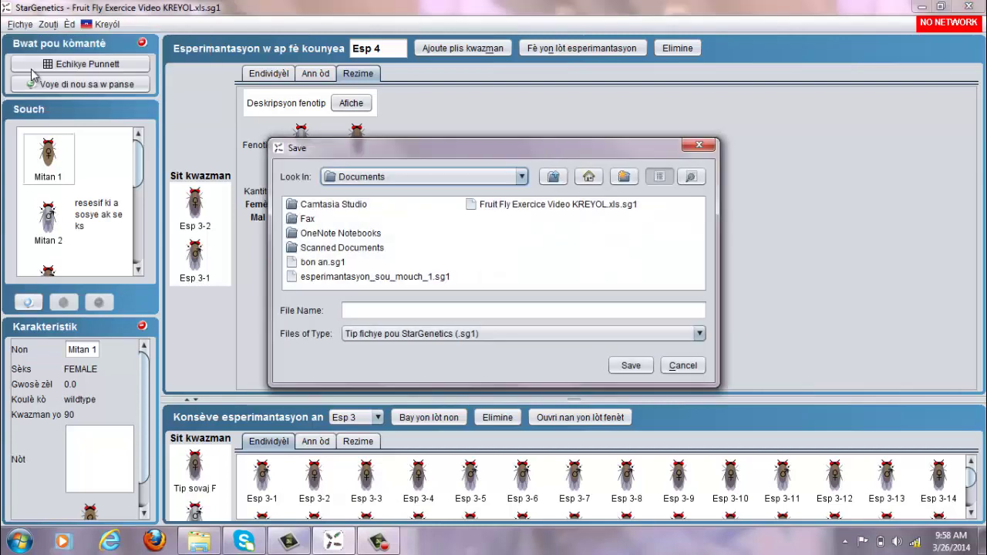
pyautogui.click(351, 311)
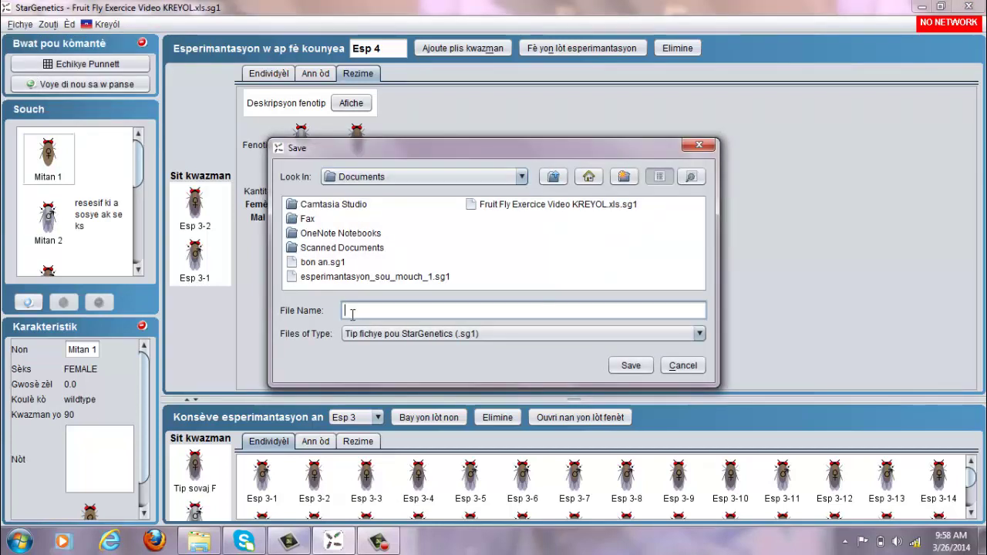
pyautogui.write('esperi')
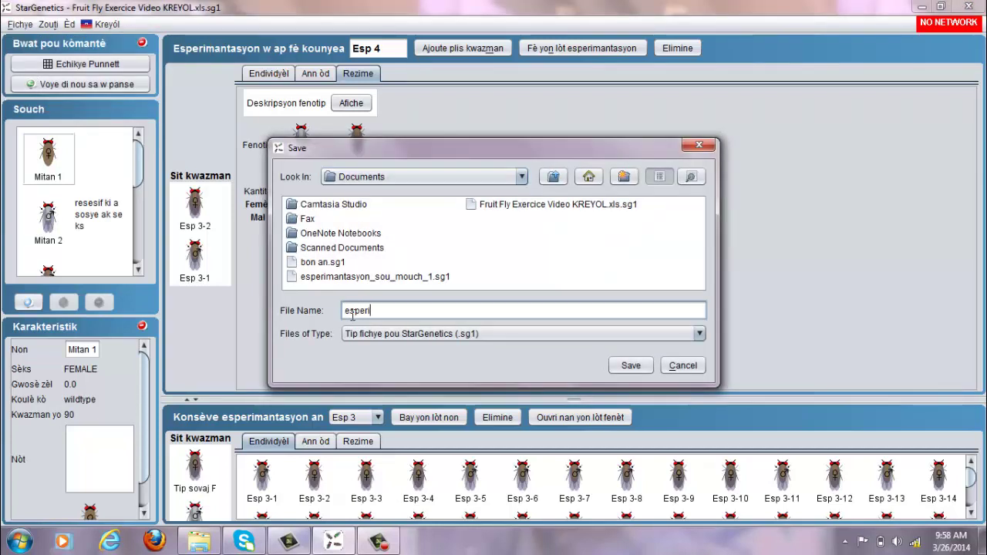
pyautogui.write('mantasyo')
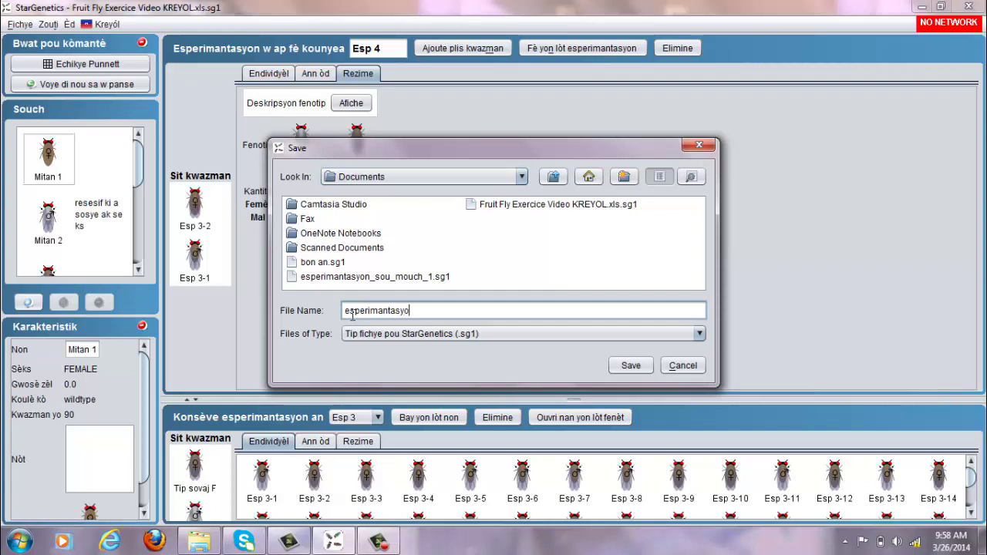
pyautogui.write('n_sou_mouch_fwi')
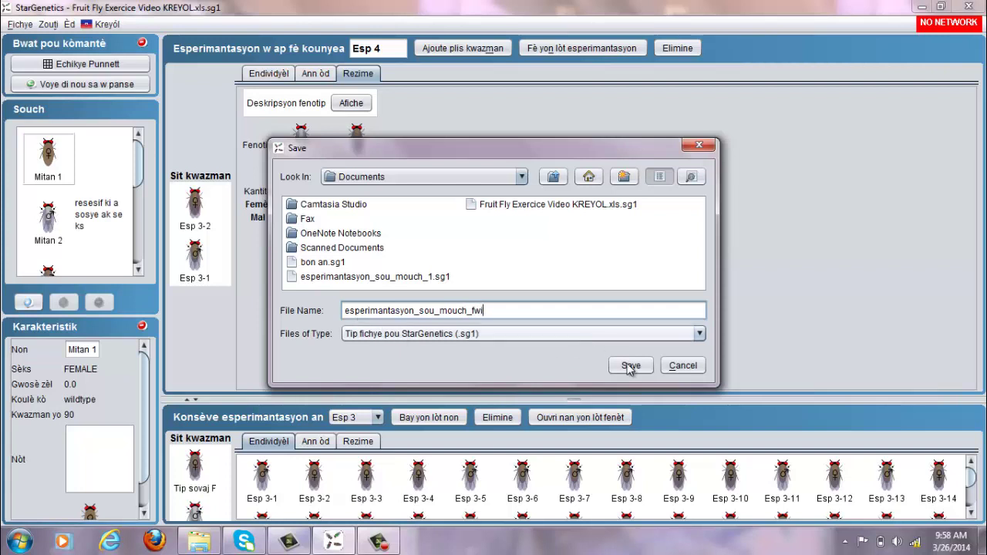
pyautogui.click(633, 367)
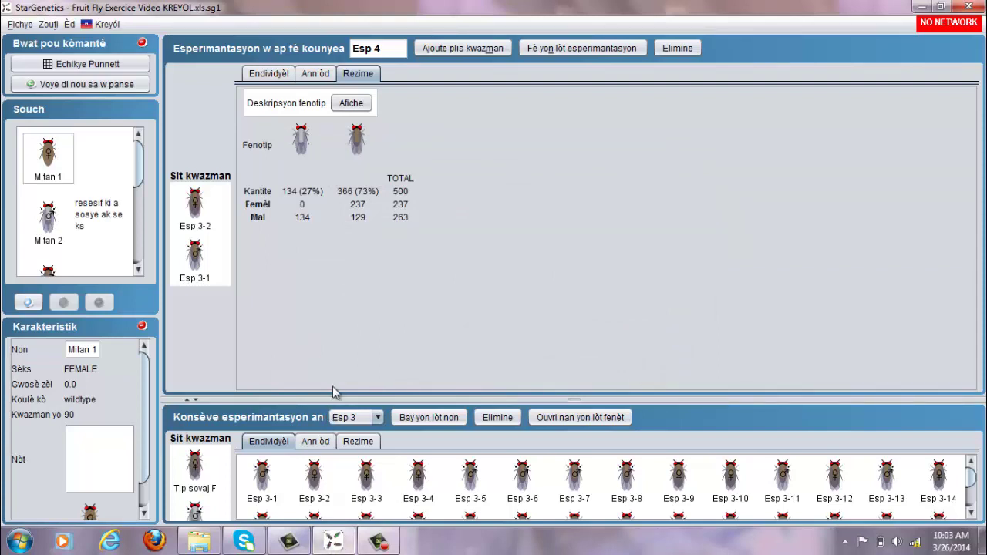
# - Export the report as an Excel file in Documents named done_nan_esperimantasyon_sou_mouch_fwi
pyautogui.click(21, 24)
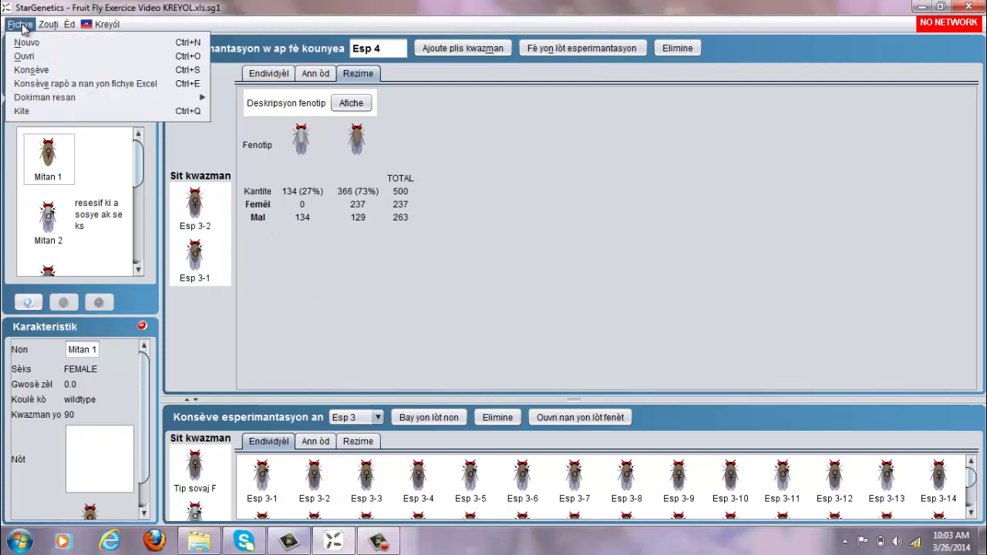
pyautogui.click(44, 85)
pyautogui.click(358, 309)
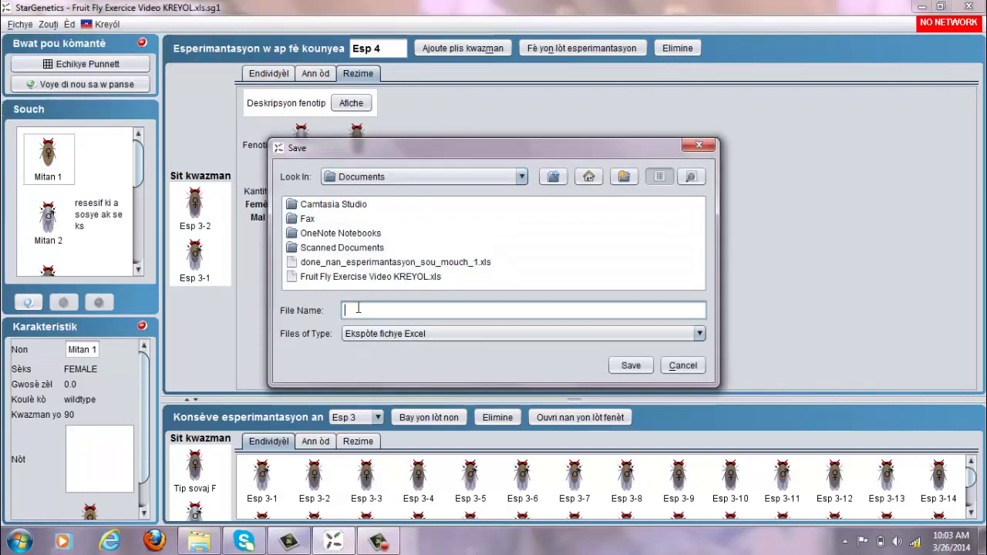
pyautogui.write('done_')
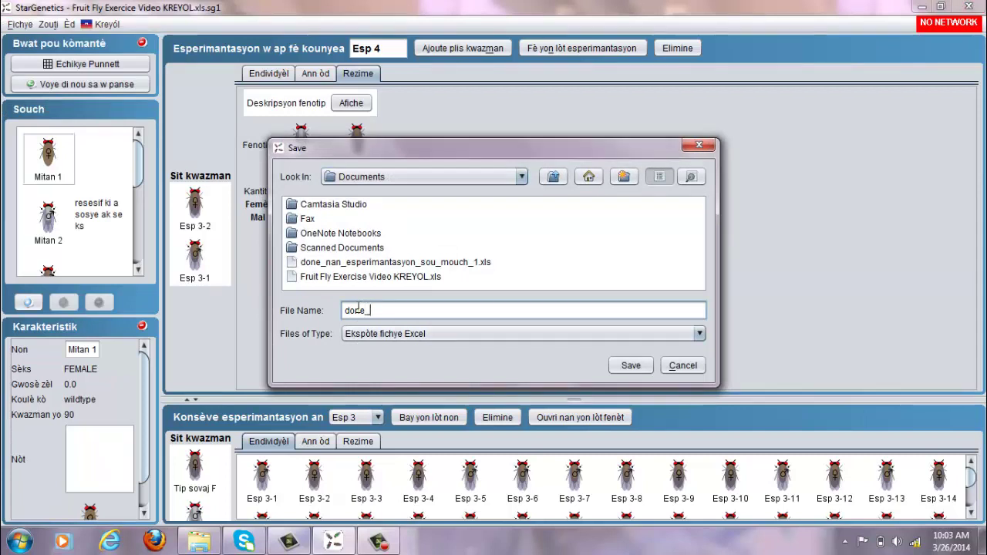
pyautogui.write('nan_esperimantasyon')
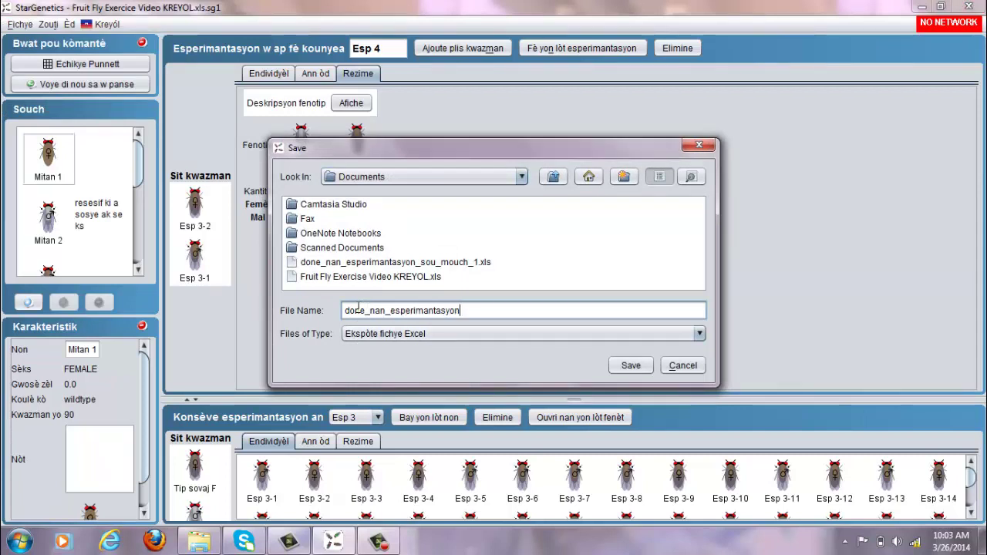
pyautogui.write('_sou_')
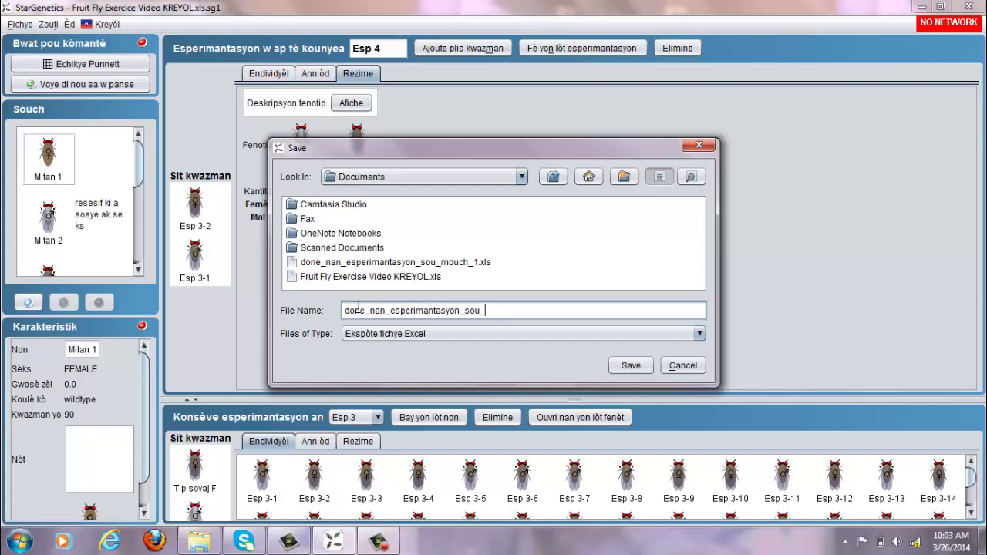
pyautogui.write('mouch_fwi')
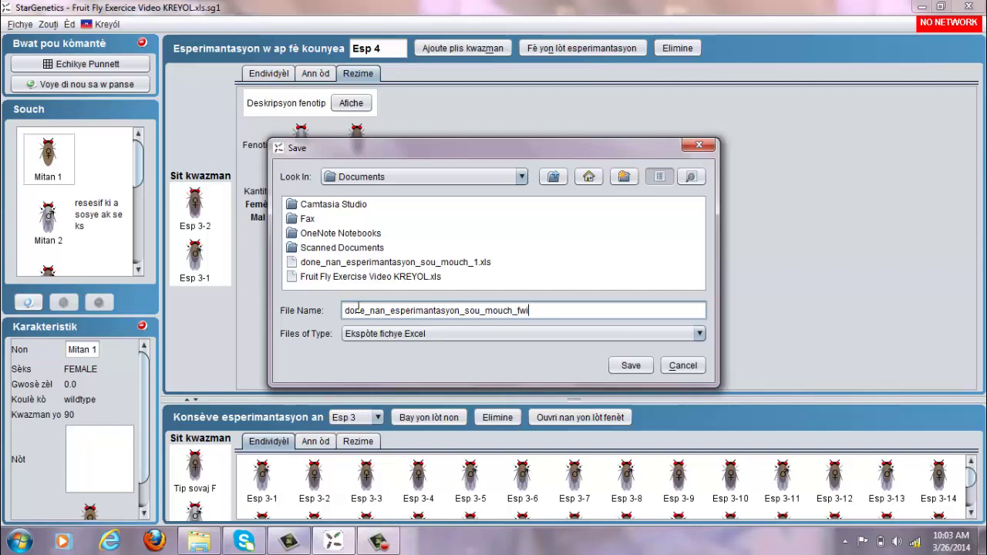